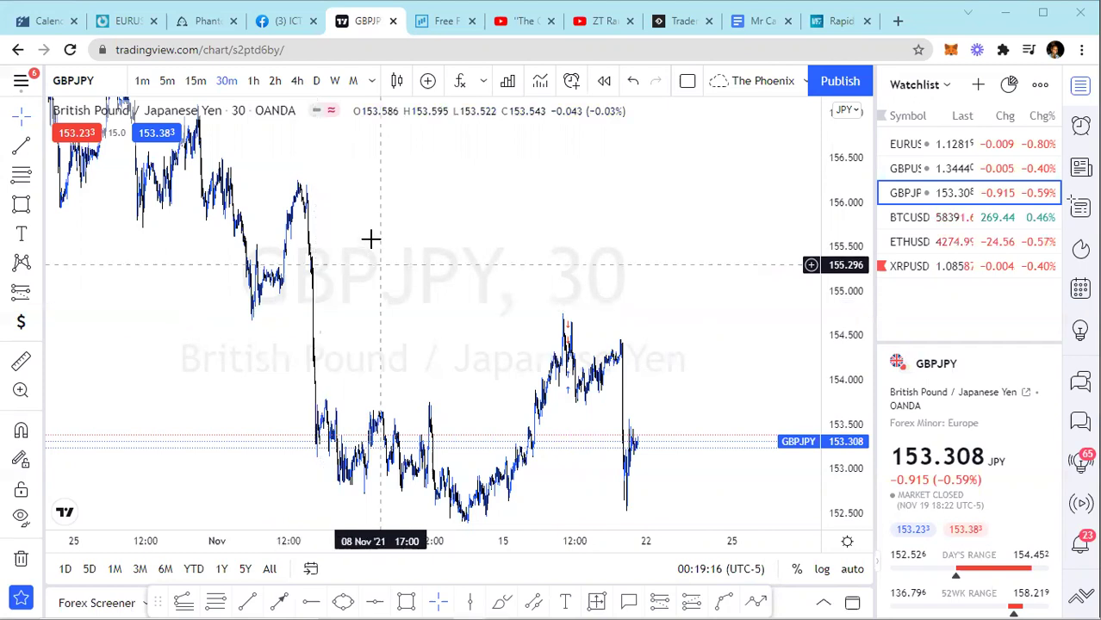
Pan the GBPJPY chart back to centre on the November price action
left_click_drag(409, 286, 418, 231)
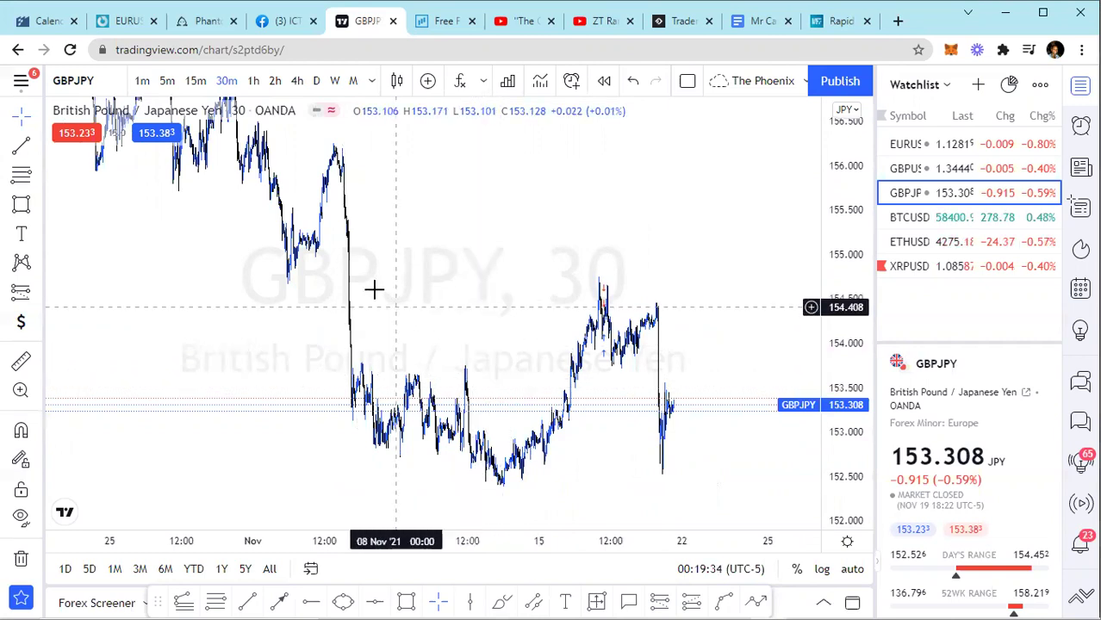
left_click_drag(492, 213, 600, 198)
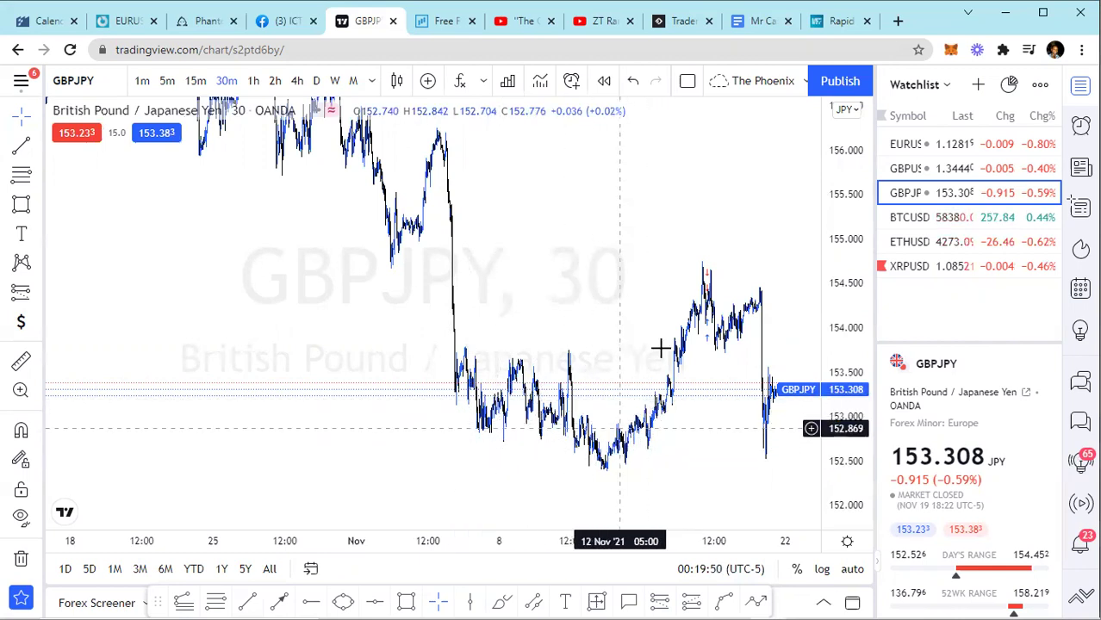
left_click_drag(541, 266, 521, 258)
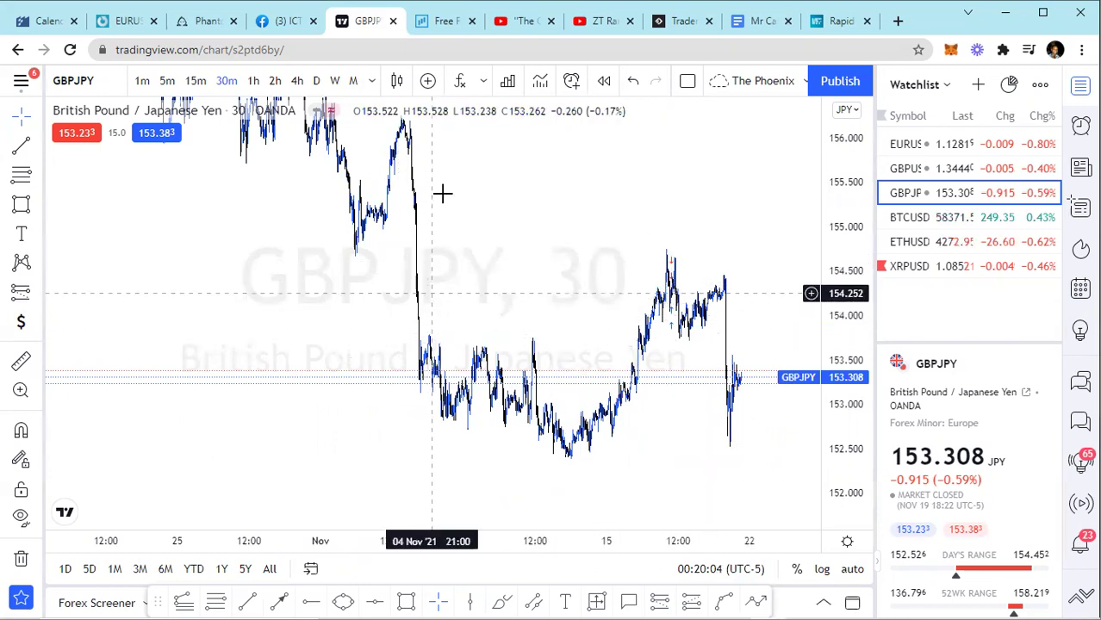
left_click_drag(514, 289, 519, 296)
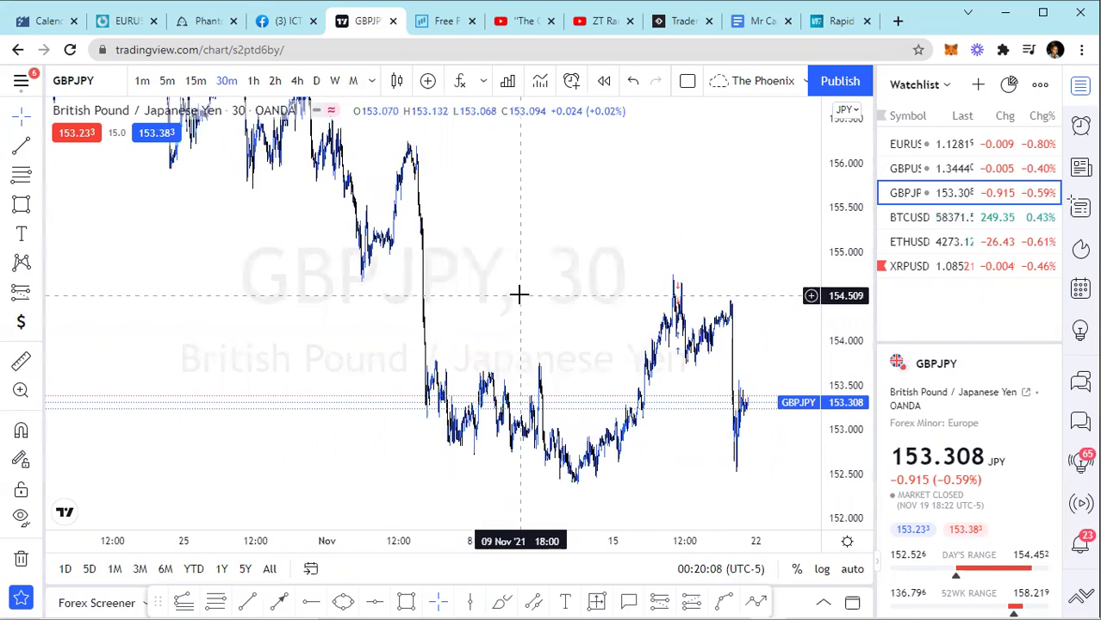
Zoom in on the early-to-mid November range lows near 152.4
scroll(540, 271, "up", 3)
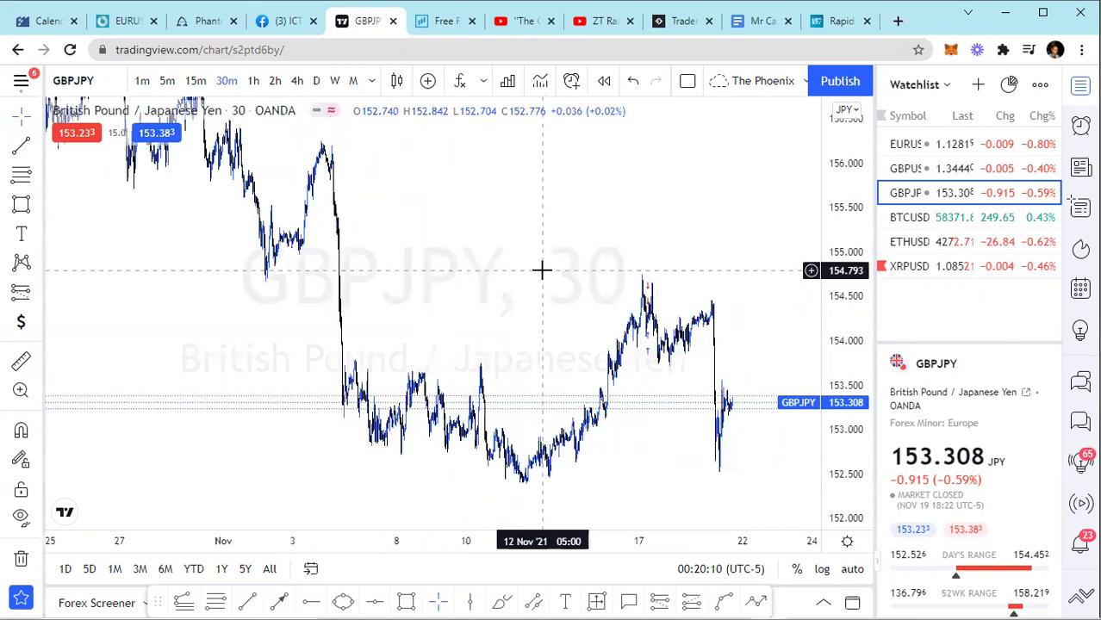
scroll(540, 267, "down", 4)
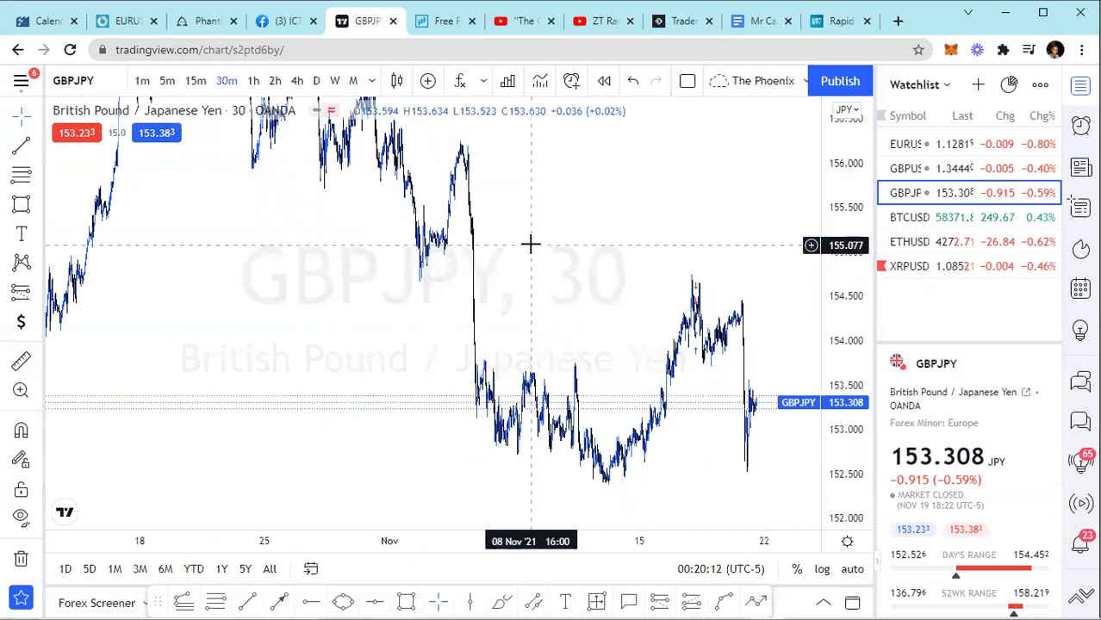
scroll(542, 263, "up", 4)
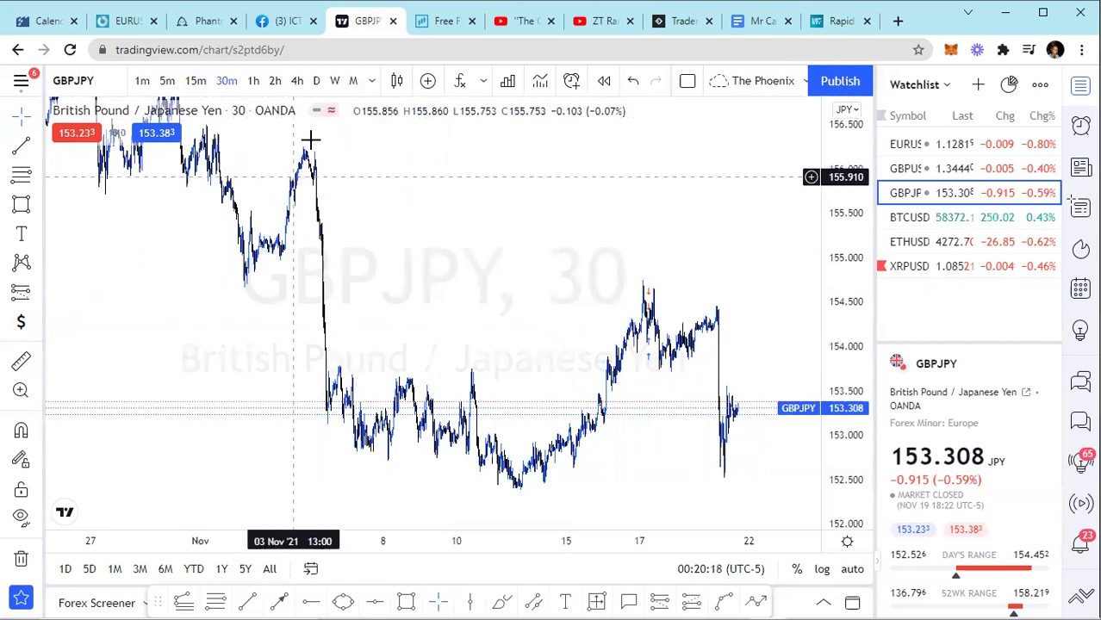
scroll(302, 430, "up", 4)
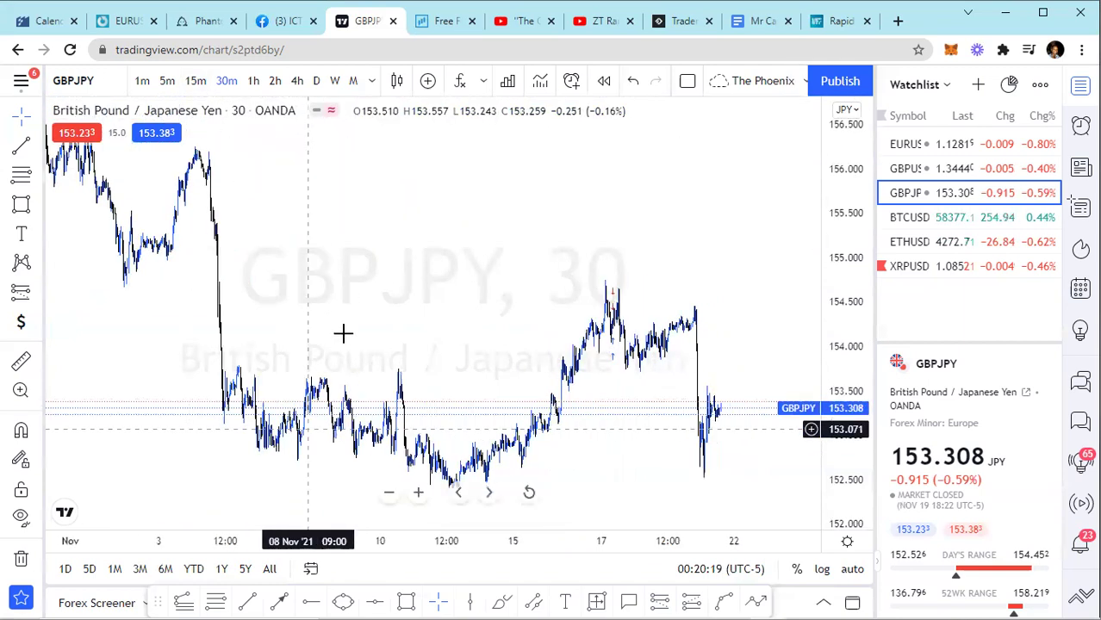
scroll(414, 279, "up", 3)
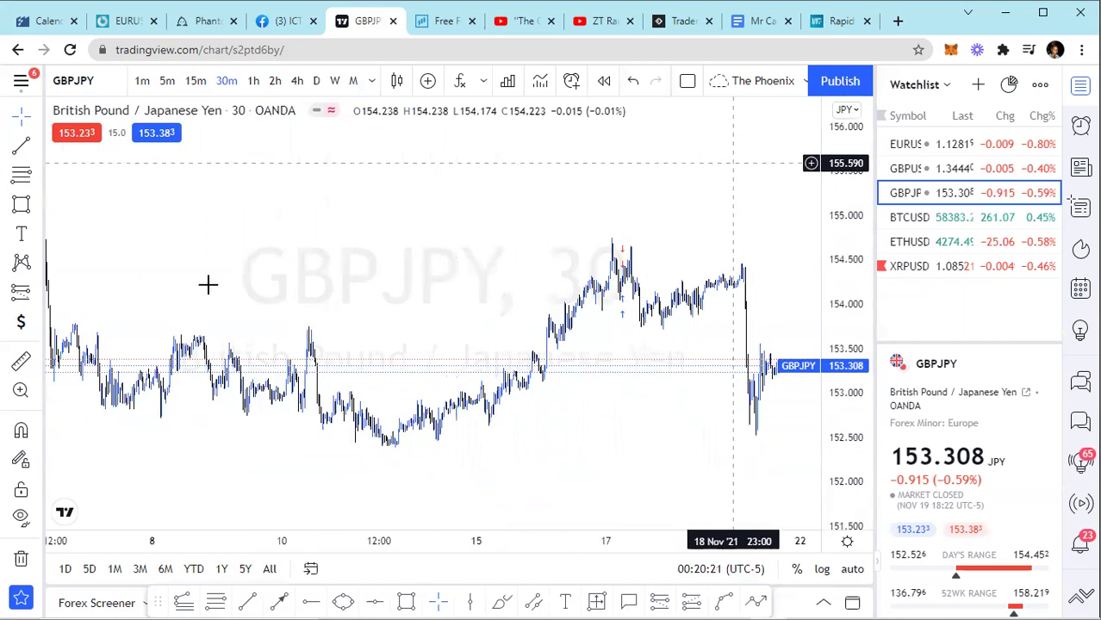
scroll(442, 307, "left", 5)
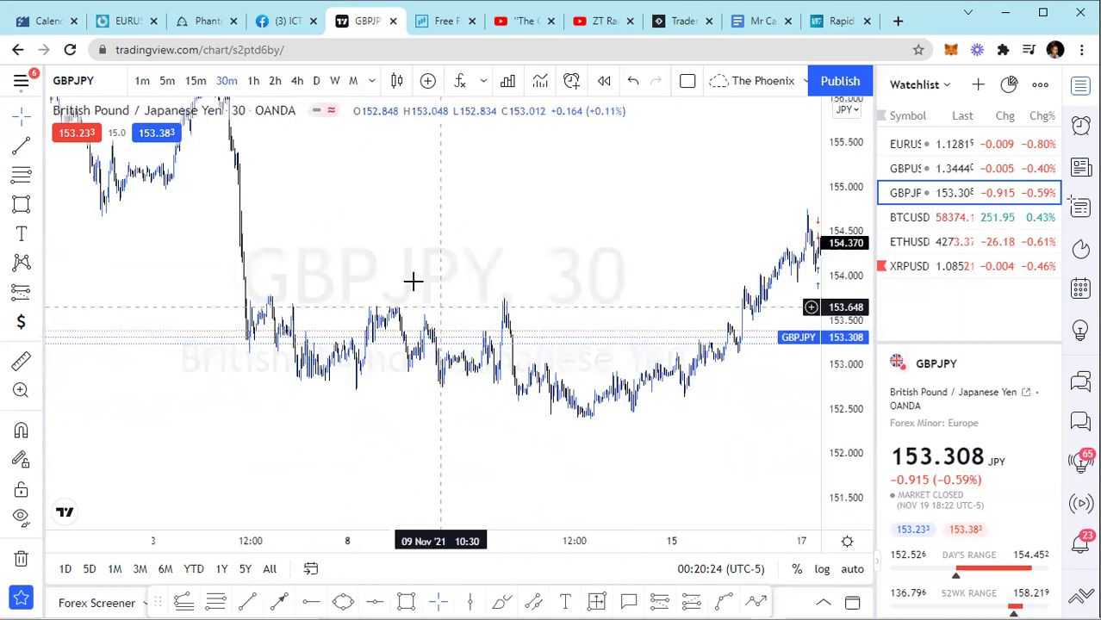
left_click_drag(545, 264, 665, 247)
scroll(716, 256, "right", 2)
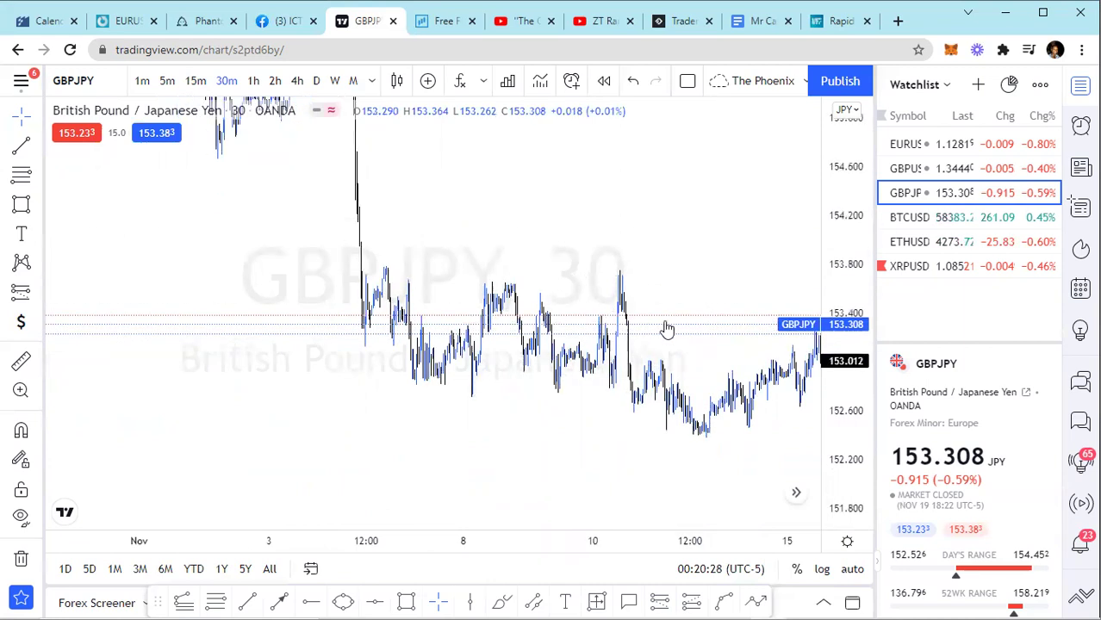
scroll(560, 319, "right", 4)
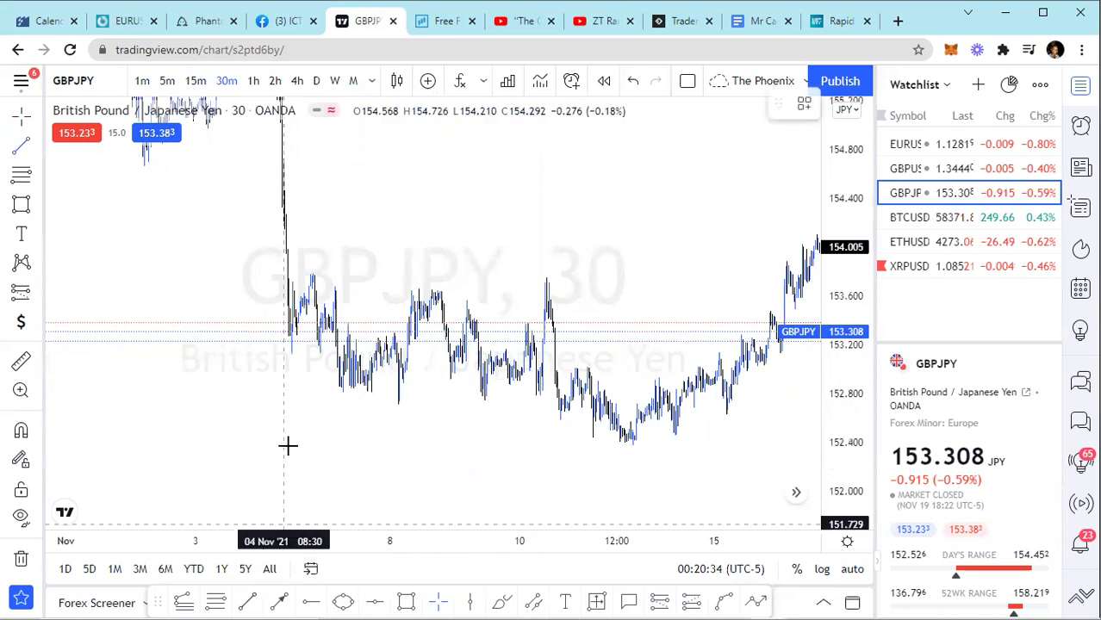
Draw a horizontal line from the 4 Nov low to the 10 Nov low at about 152.71
left_click(304, 404)
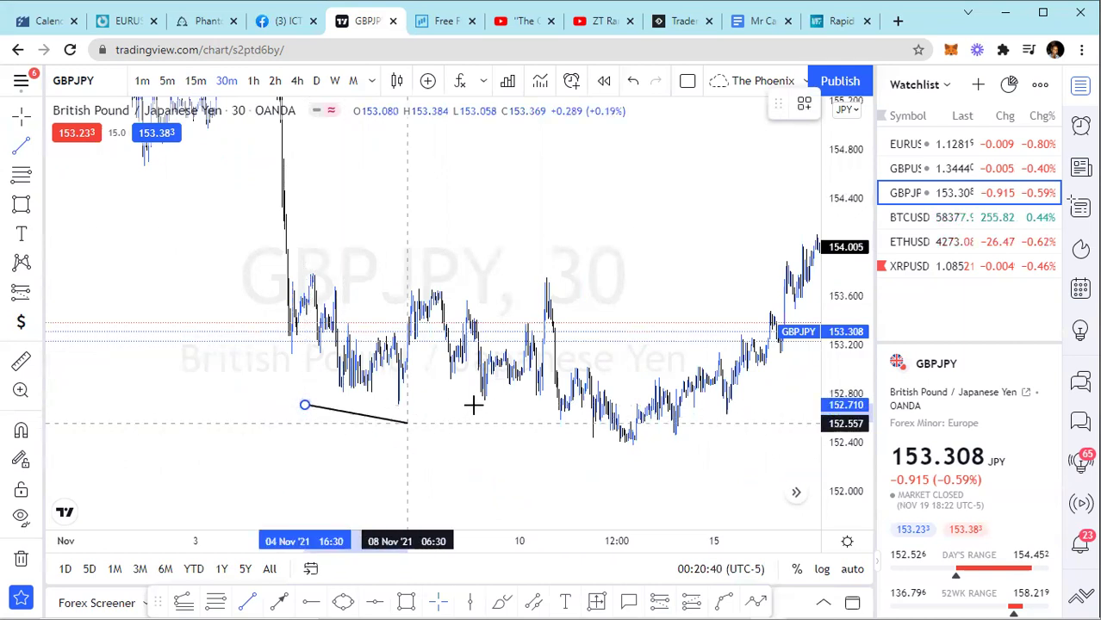
left_click(559, 404)
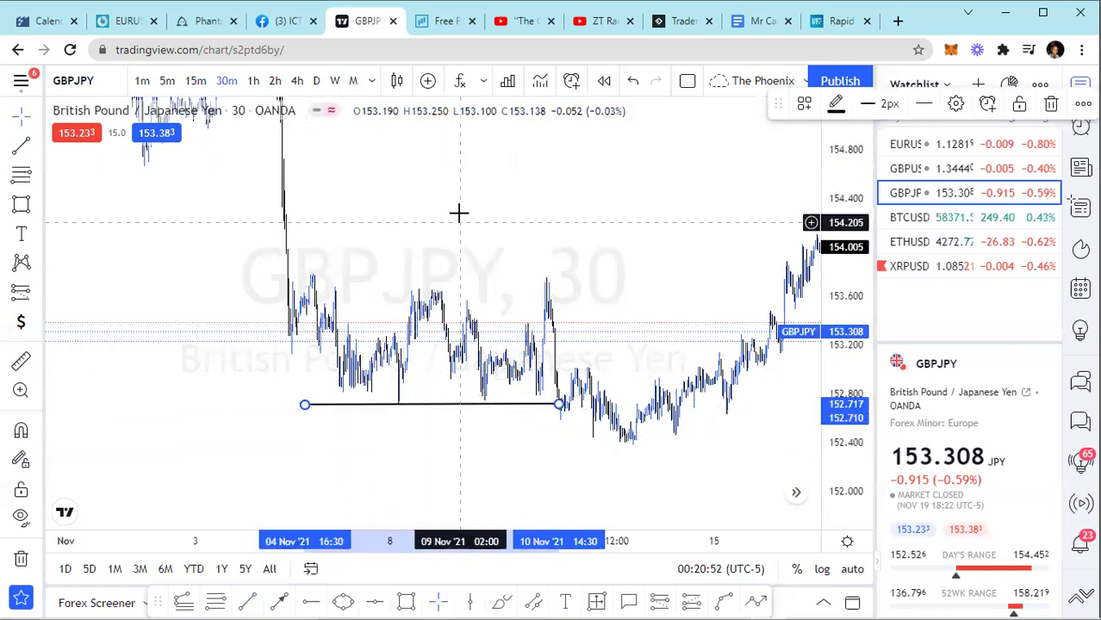
left_click(551, 235)
mouse_move(501, 212)
left_mouse_down()
mouse_move(381, 263)
mouse_move(474, 236)
left_mouse_up()
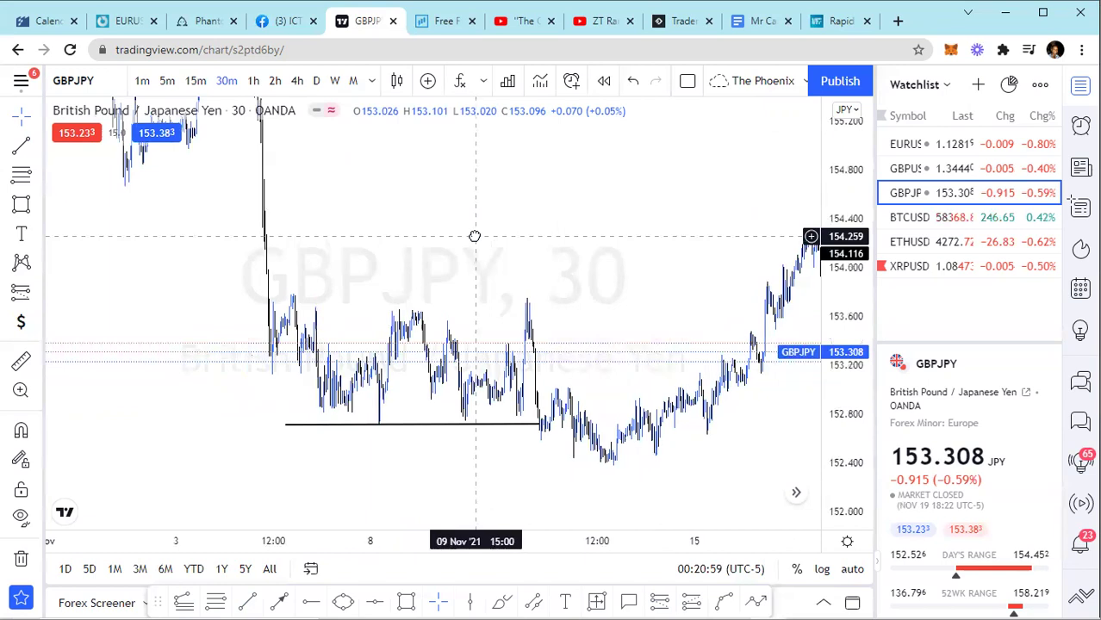
left_click(393, 424)
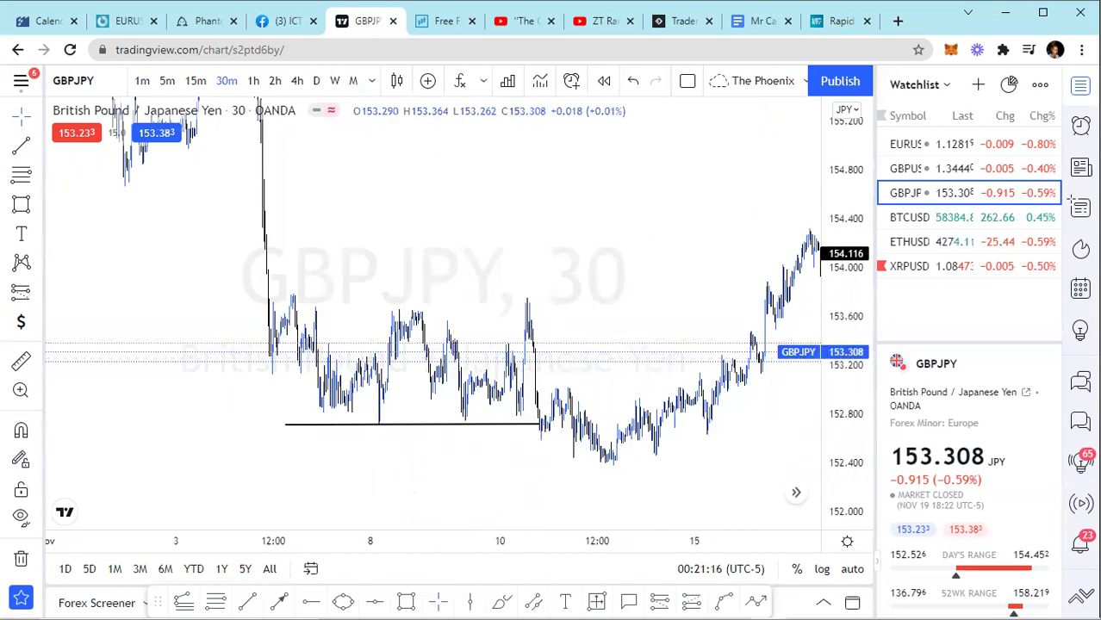
Label the range-low line 'SSL Taken' in red text beneath it
left_click(401, 426)
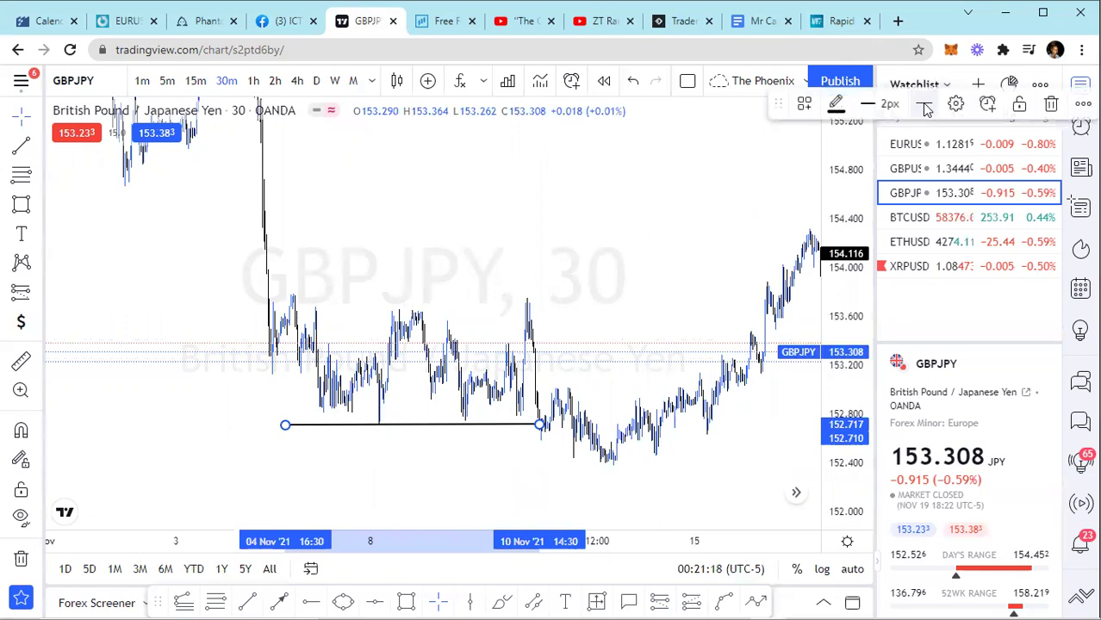
left_click(954, 103)
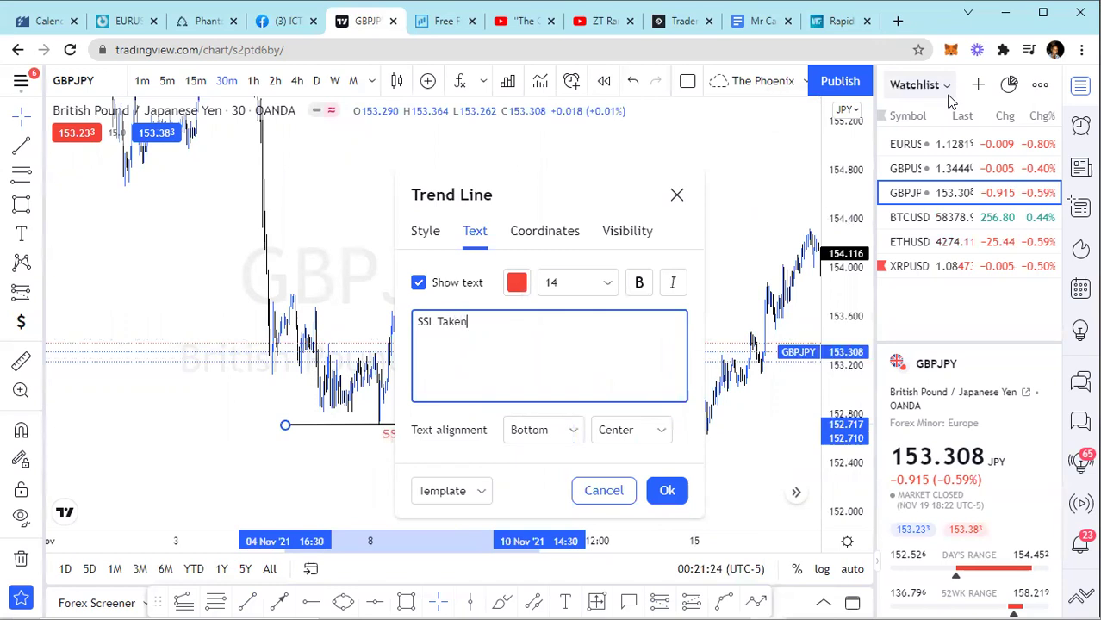
type("SSL Taken")
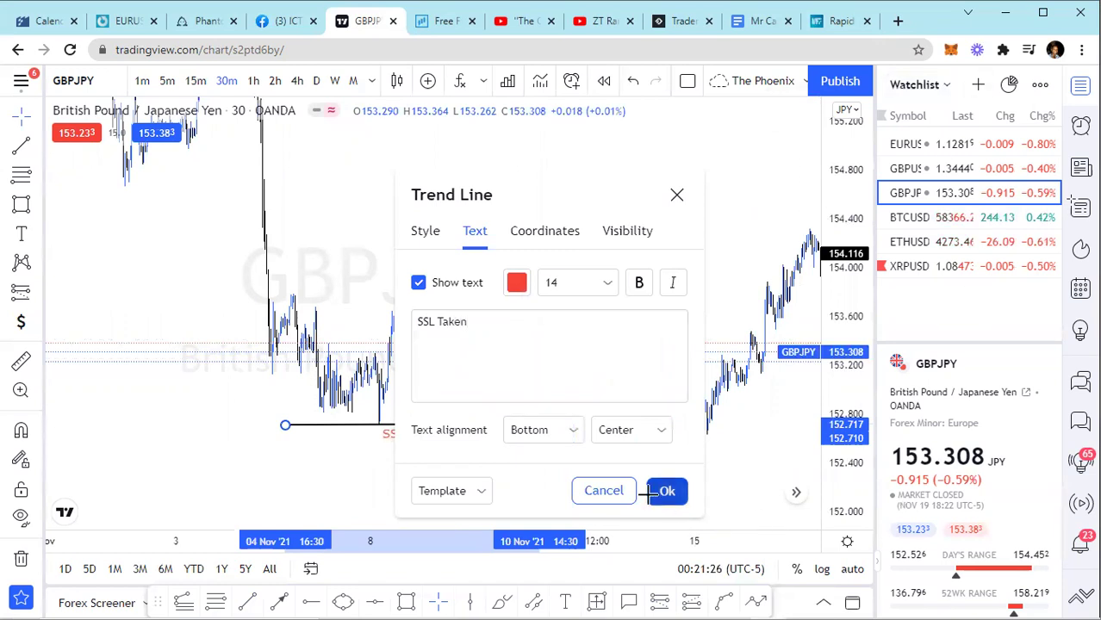
left_click(667, 490)
left_click_drag(486, 425, 392, 448)
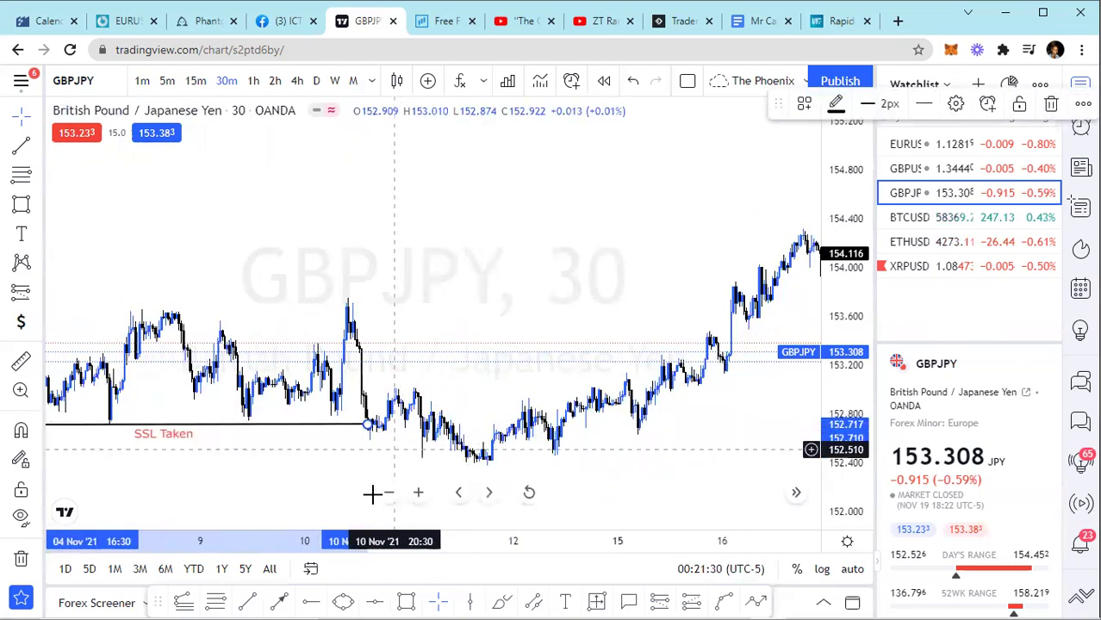
key("alt+shift+r")
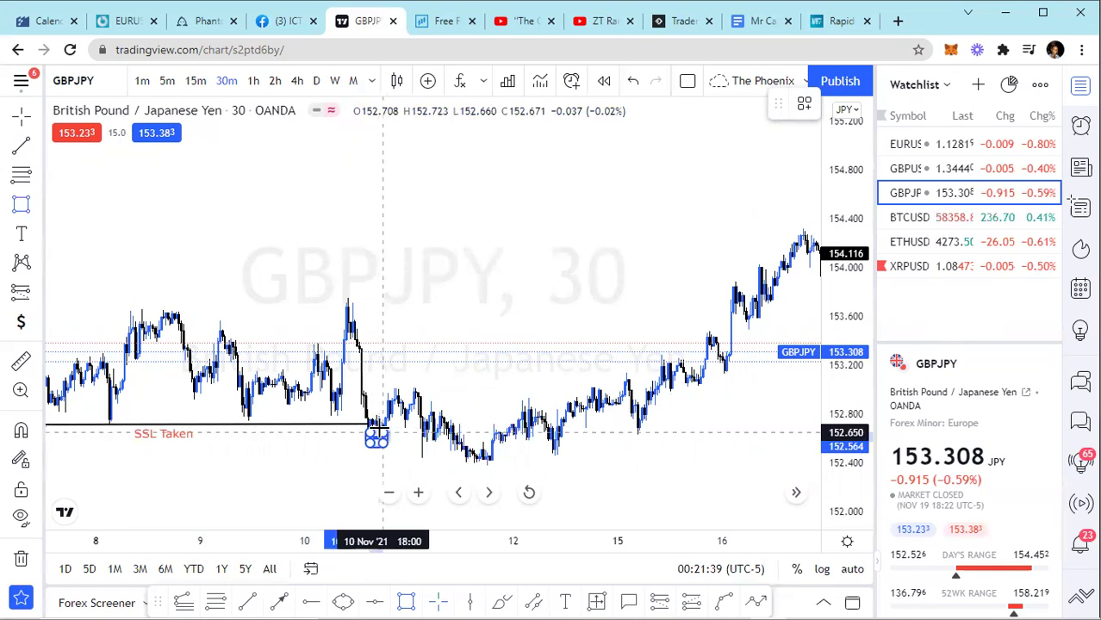
Box the 10 Nov down candle below the SSL Taken line with a small grey rectangle
left_click(383, 433)
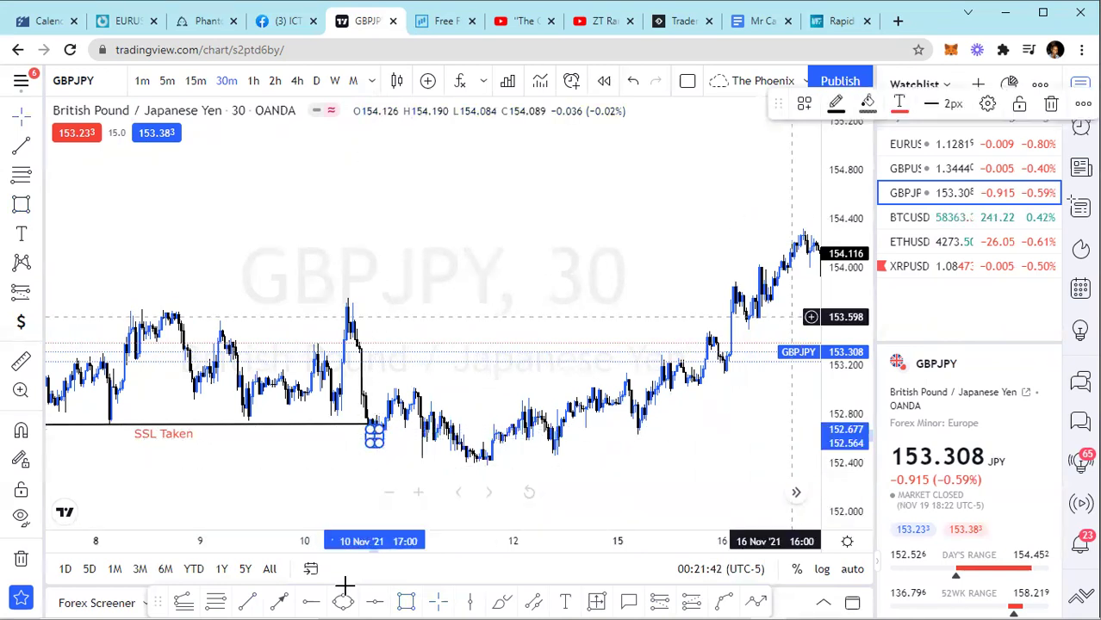
left_click(417, 449)
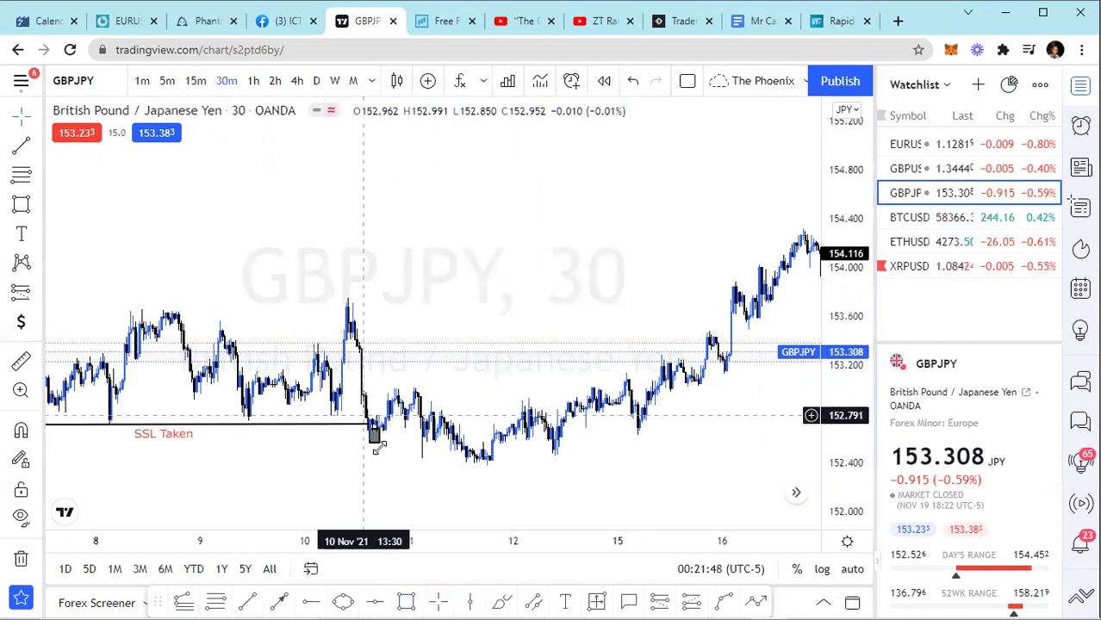
scroll(351, 294, "down", 4)
scroll(277, 271, "down", 1)
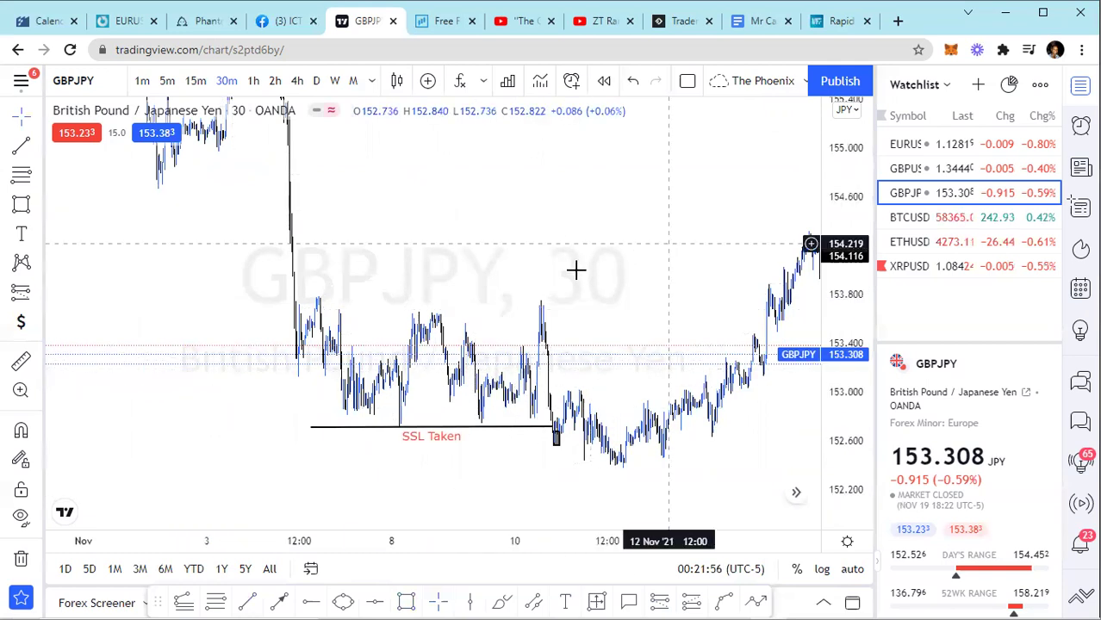
scroll(358, 294, "right", 3)
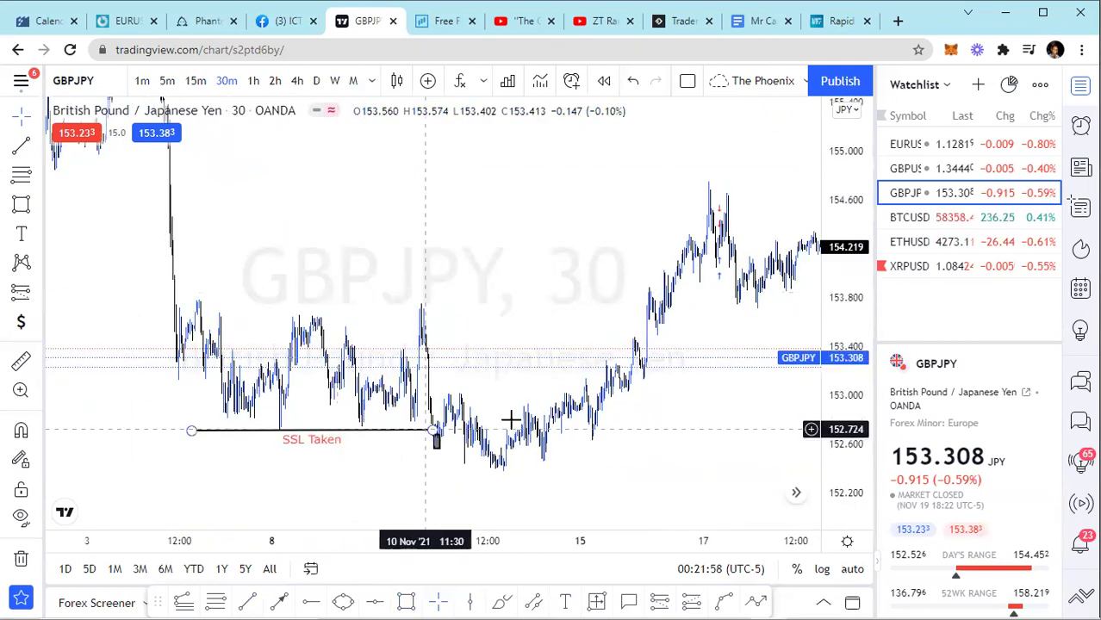
scroll(461, 456, "up", 1)
scroll(461, 456, "up", 3)
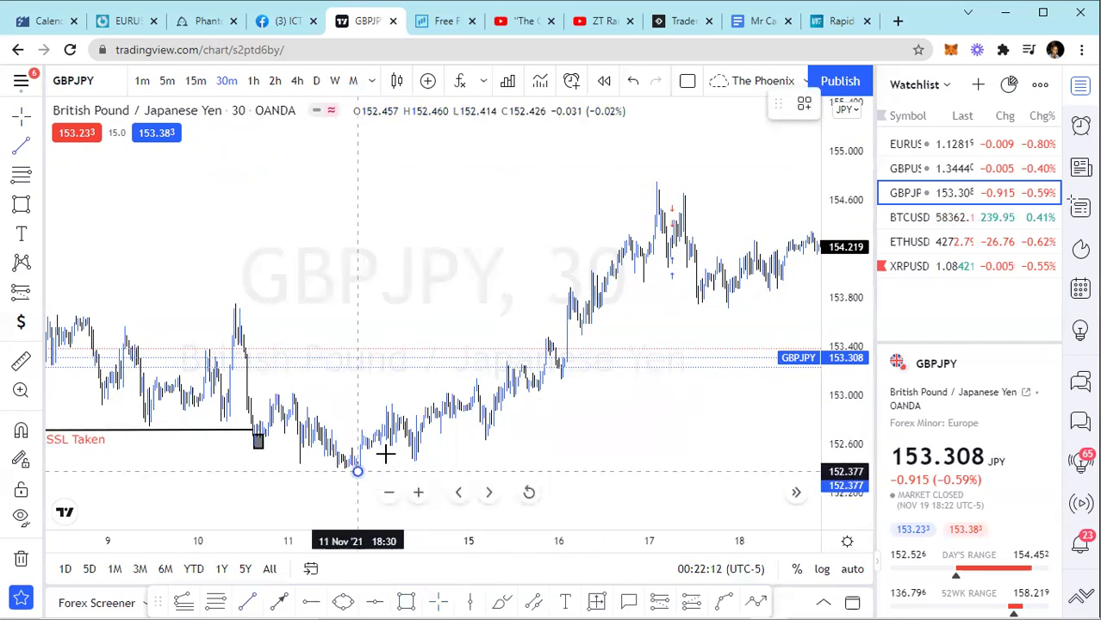
Anchor the rising trend line at the 11 Nov low and label it 'SMS' in red
left_click(412, 441)
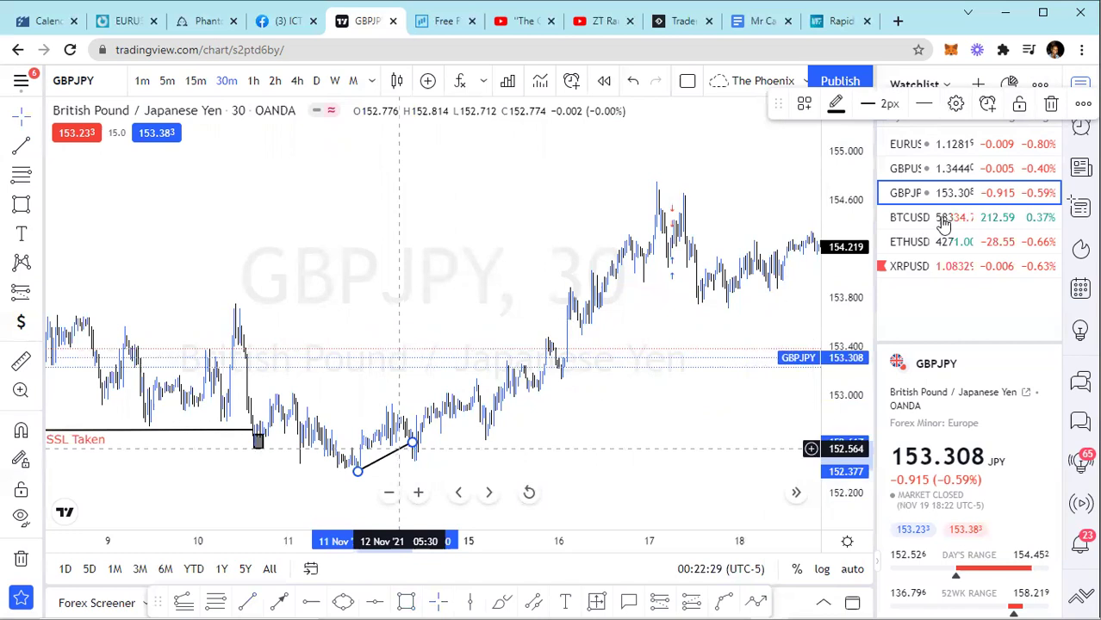
left_click(954, 105)
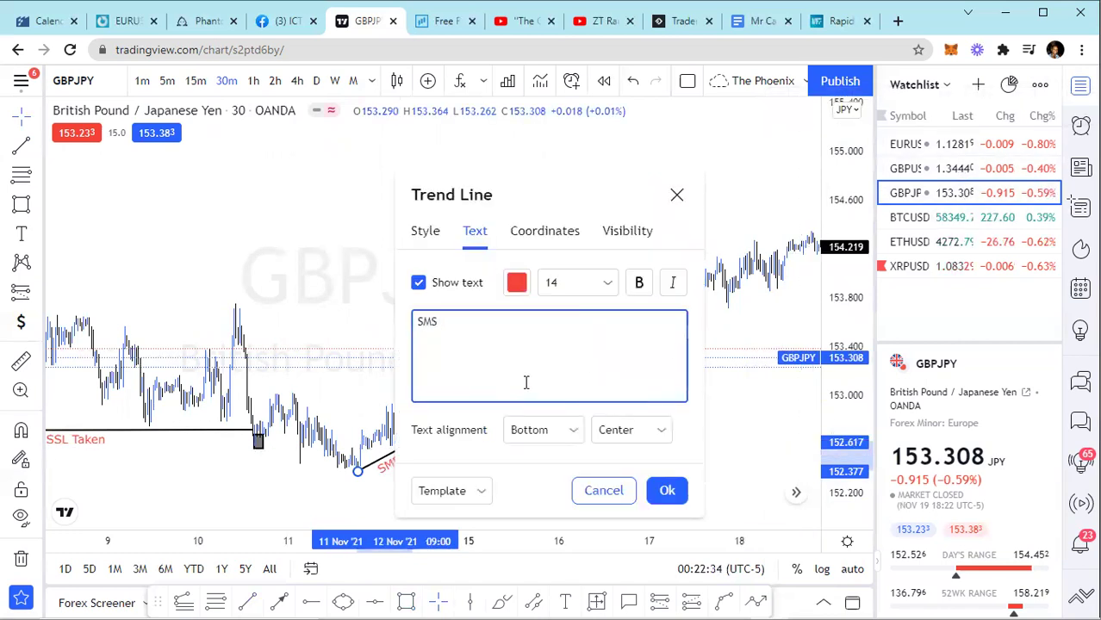
left_click(663, 490)
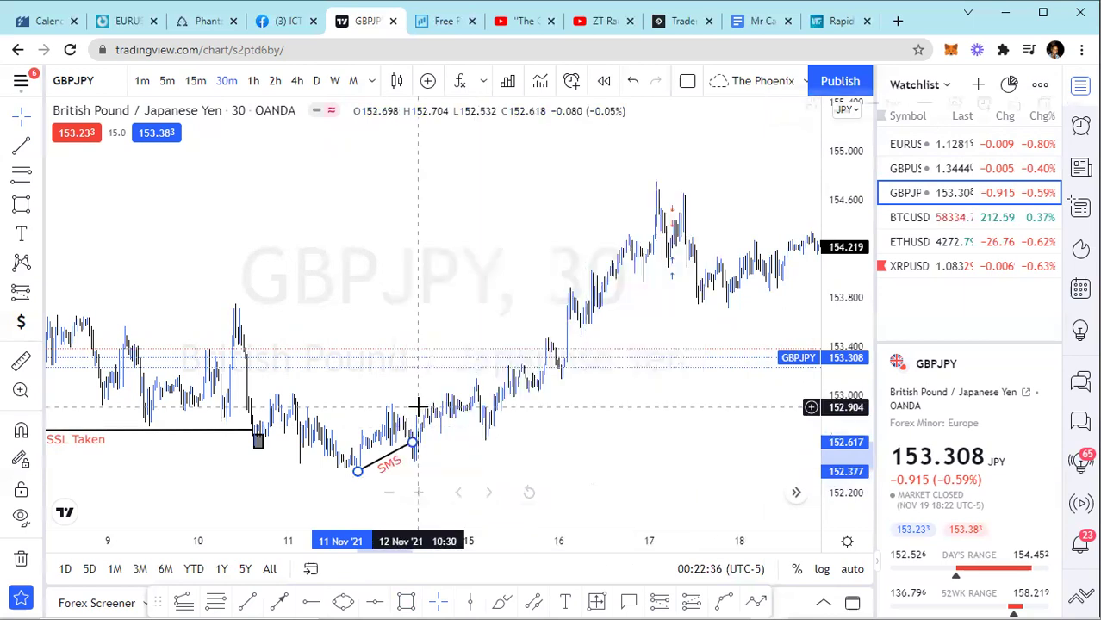
left_click(292, 426)
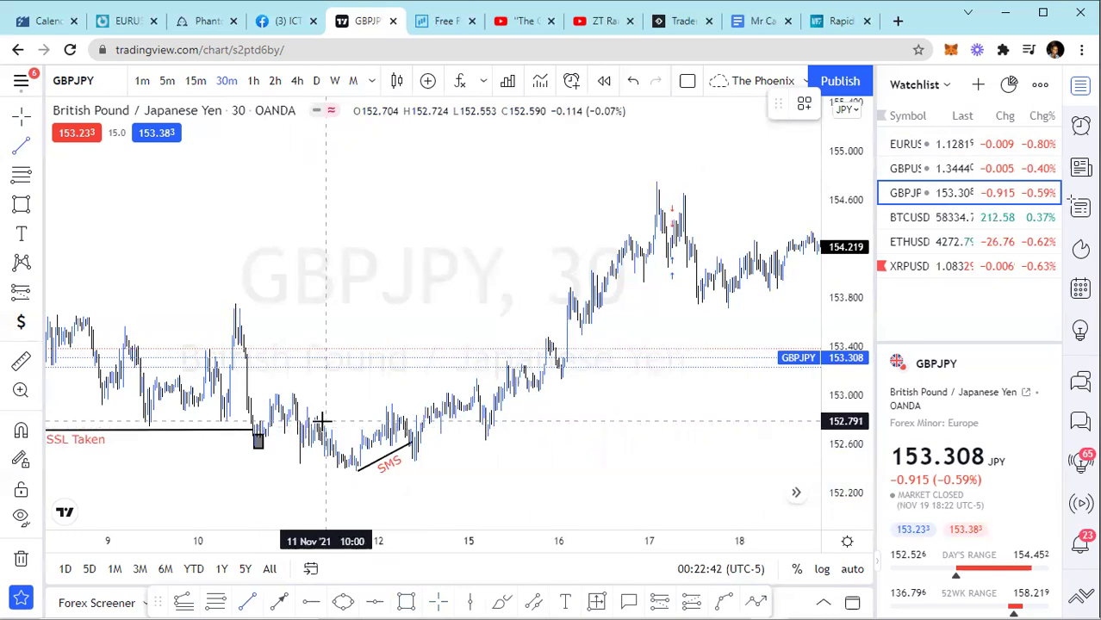
Draw short horizontal lines across the swing highs near 152.76 and 152.93
left_click(319, 425)
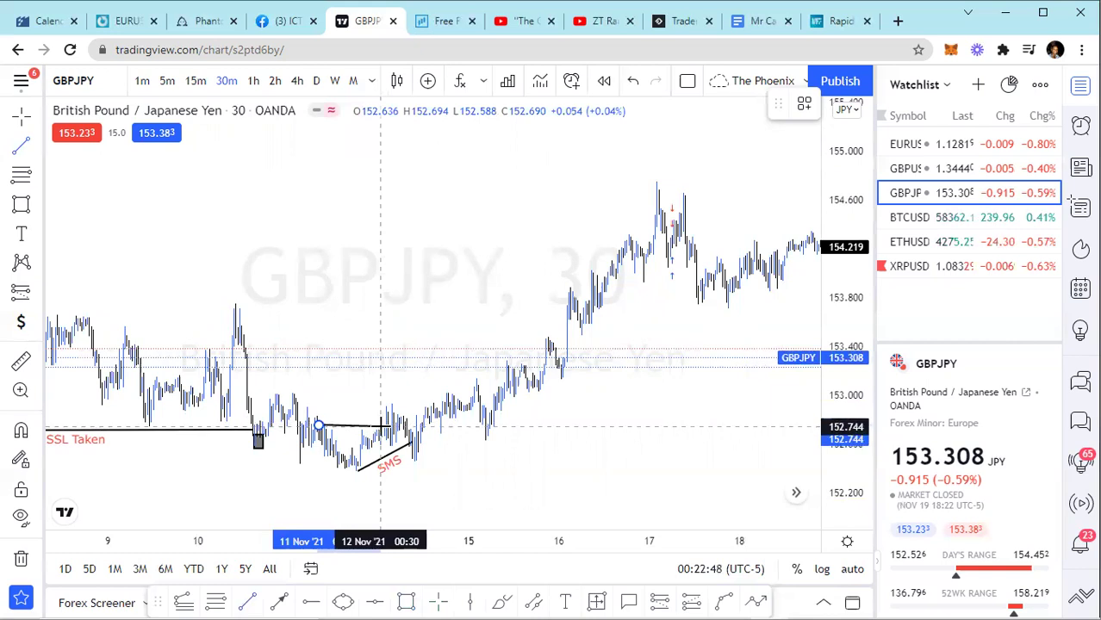
left_click(382, 424)
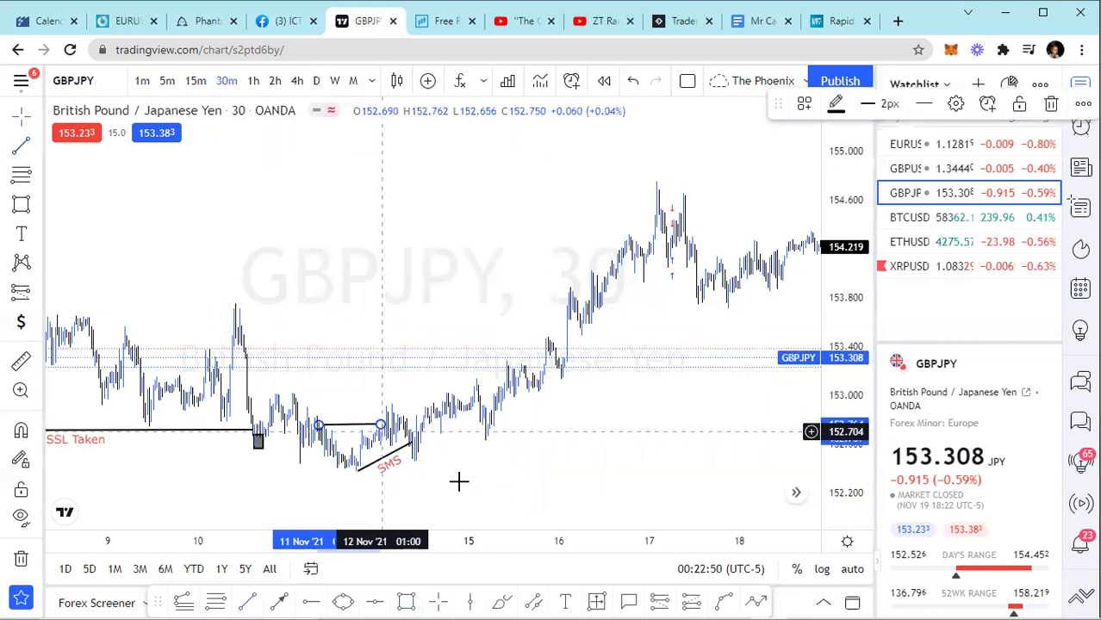
left_click(339, 462)
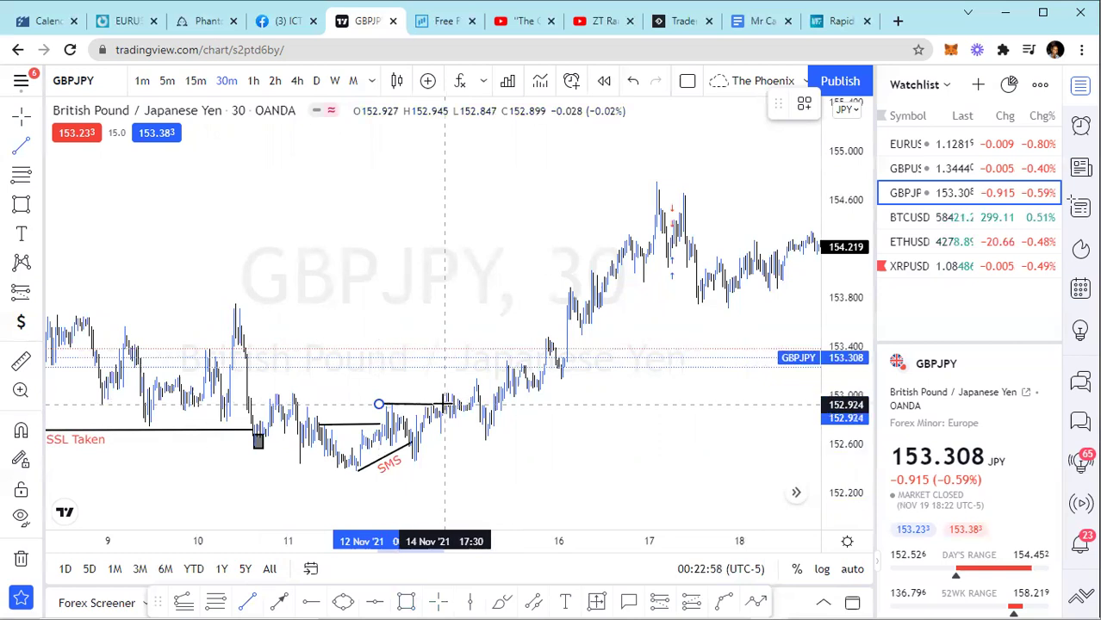
left_click(443, 403)
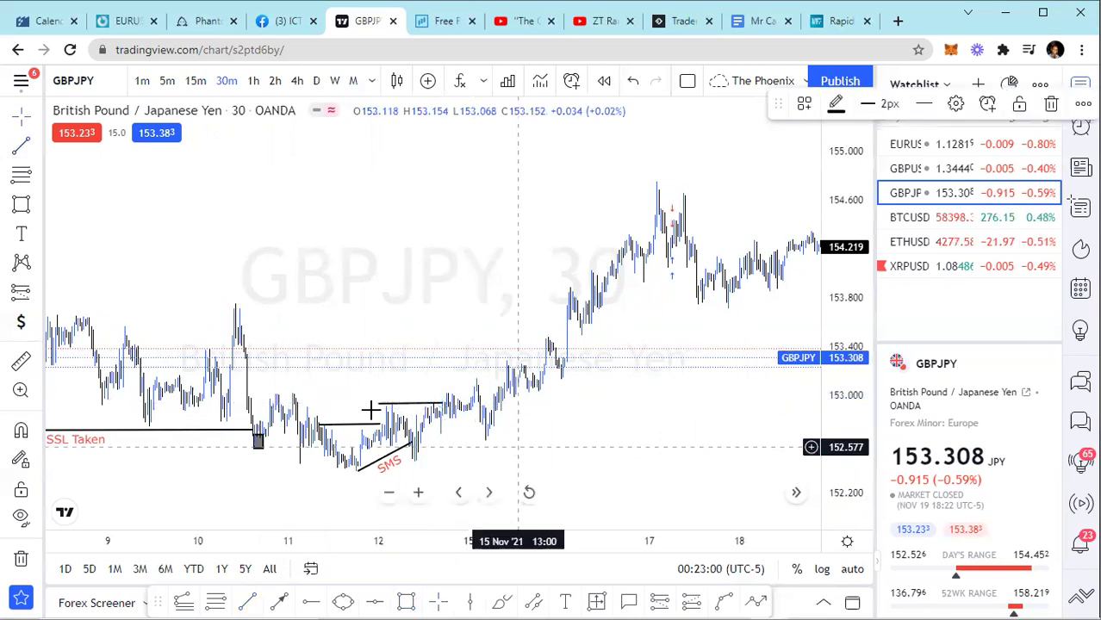
left_click(346, 425)
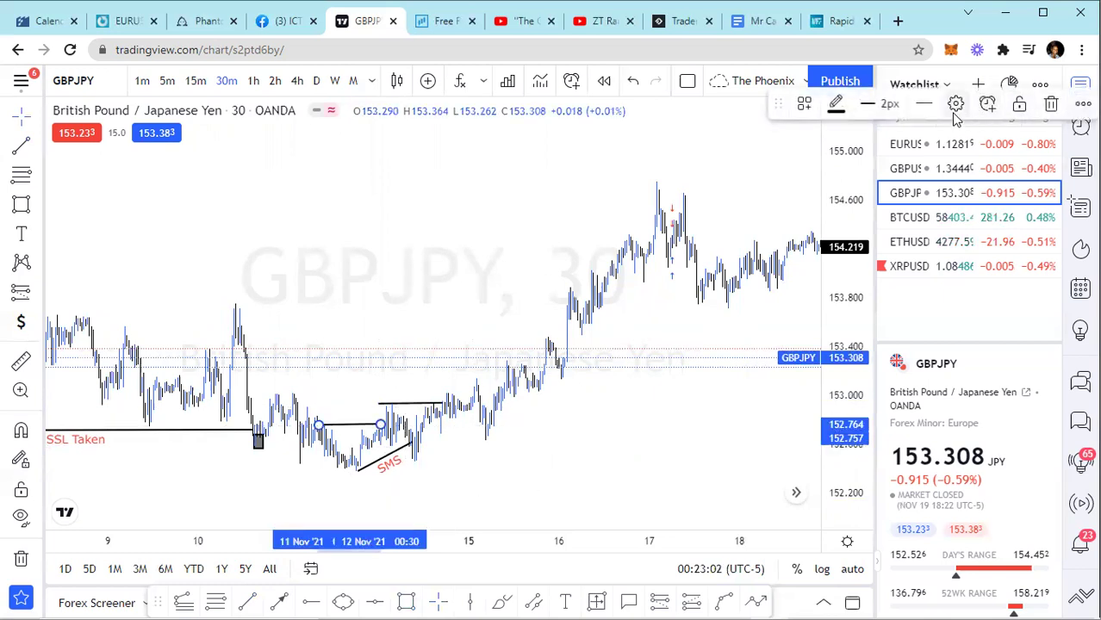
left_click(955, 105)
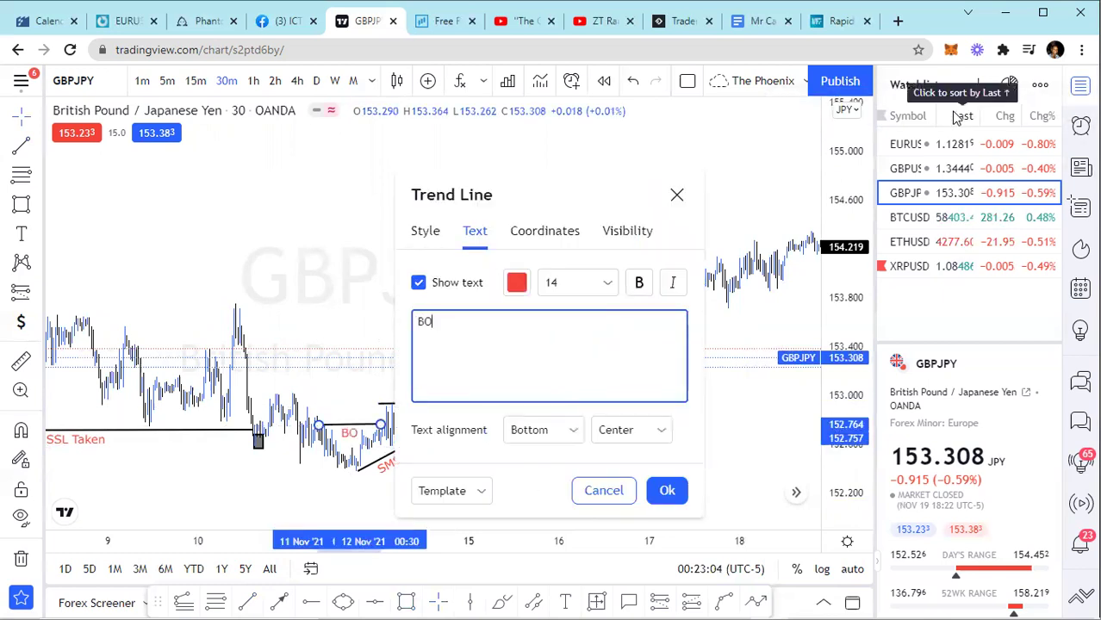
Apply red 'BOS' labels to both the lower and the upper swing-high lines
left_click(667, 490)
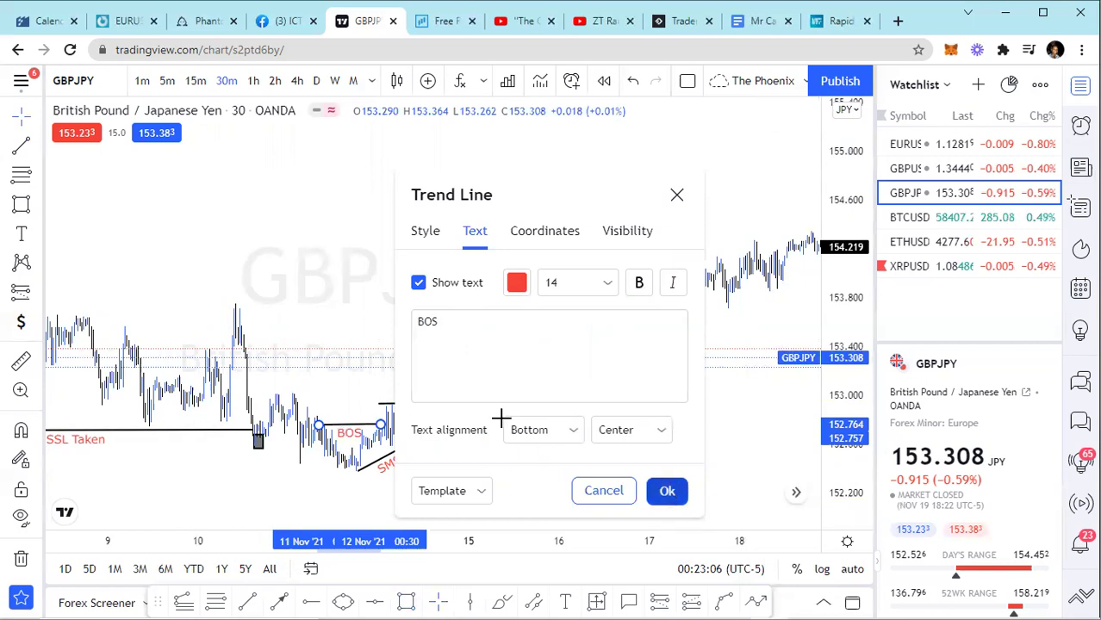
left_click(414, 404)
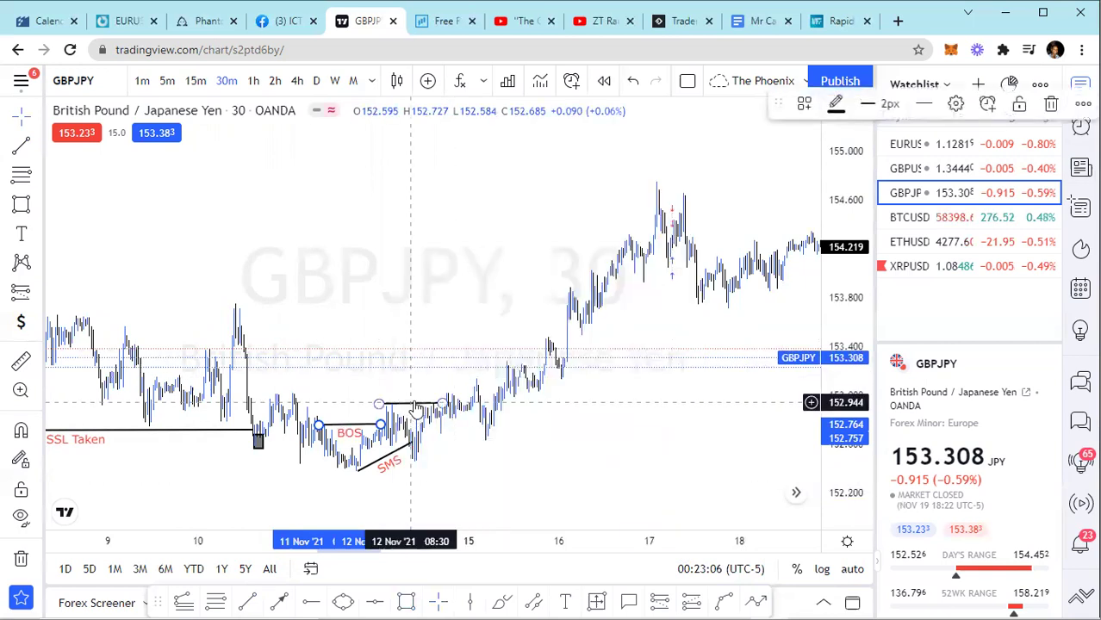
left_click(955, 105)
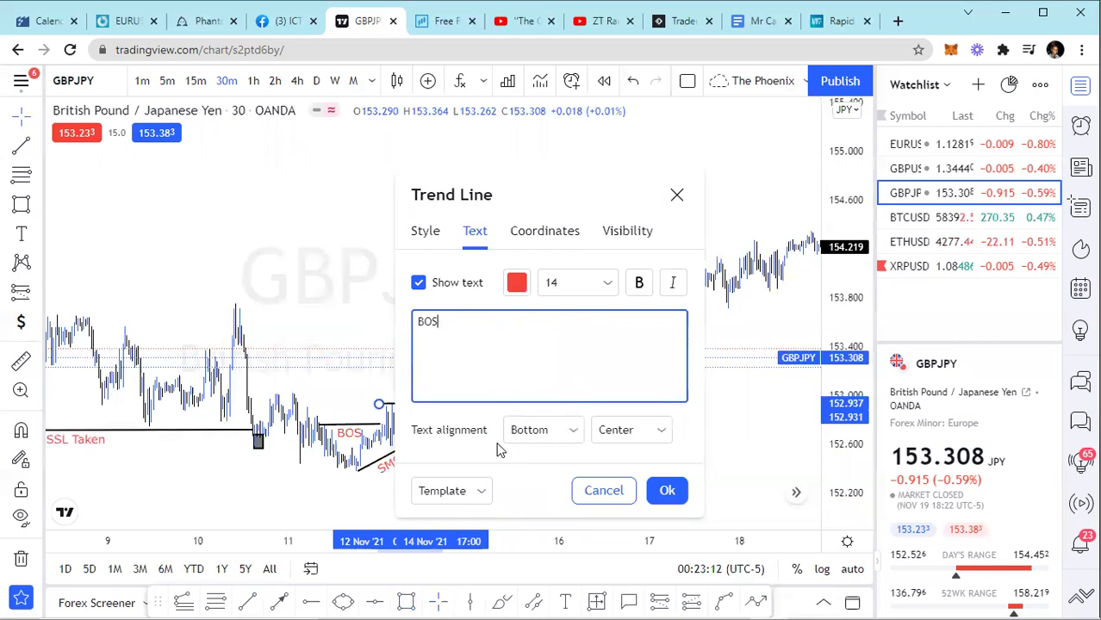
left_click(667, 490)
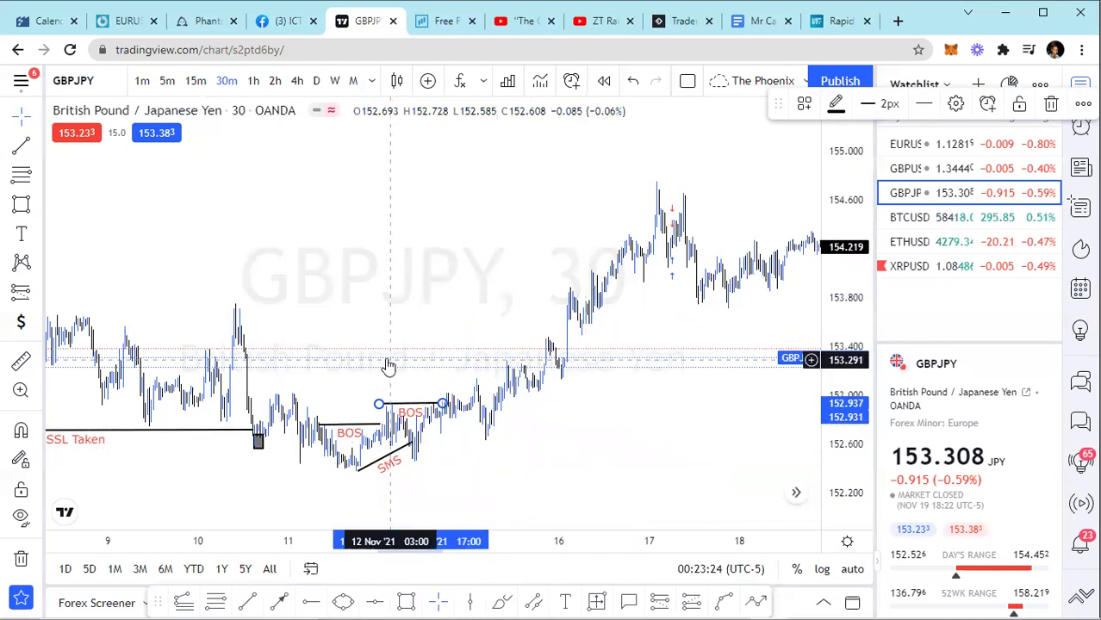
scroll(387, 366, "up", 4)
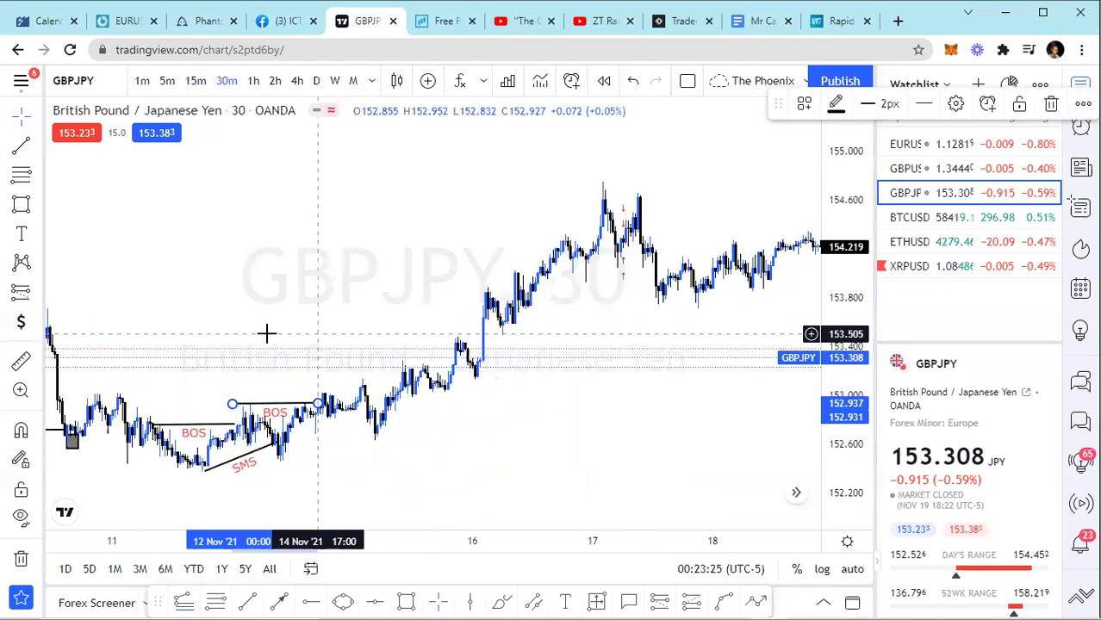
Pan and zoom to frame the 12–15 Nov area below the upper BOS line
scroll(192, 319, "up", 1)
left_click_drag(320, 303, 568, 344)
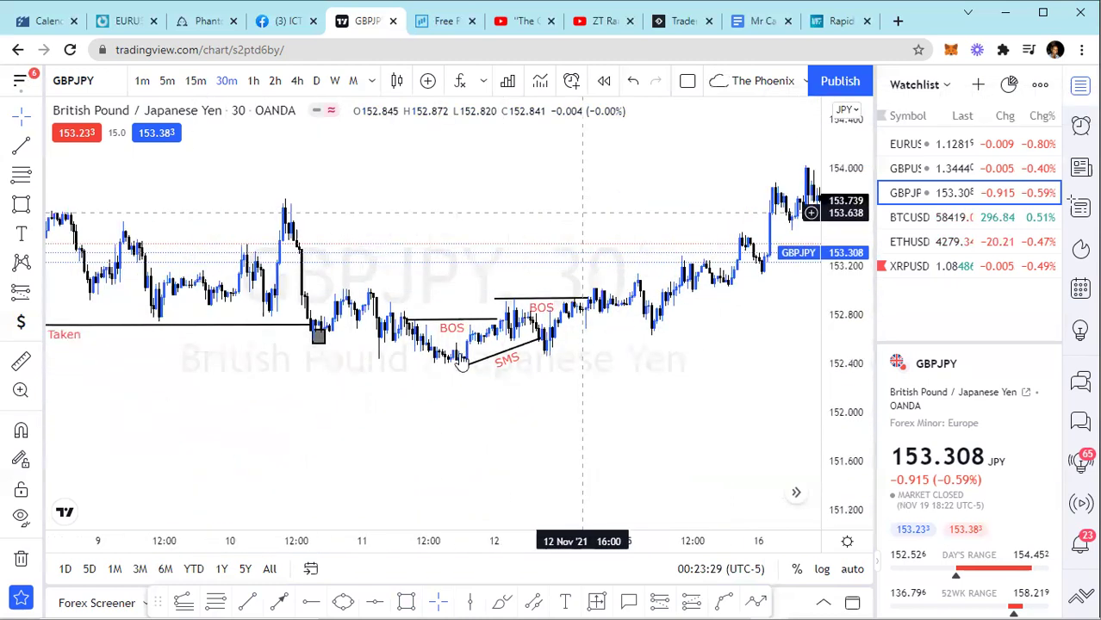
left_click(535, 341)
left_click(592, 296)
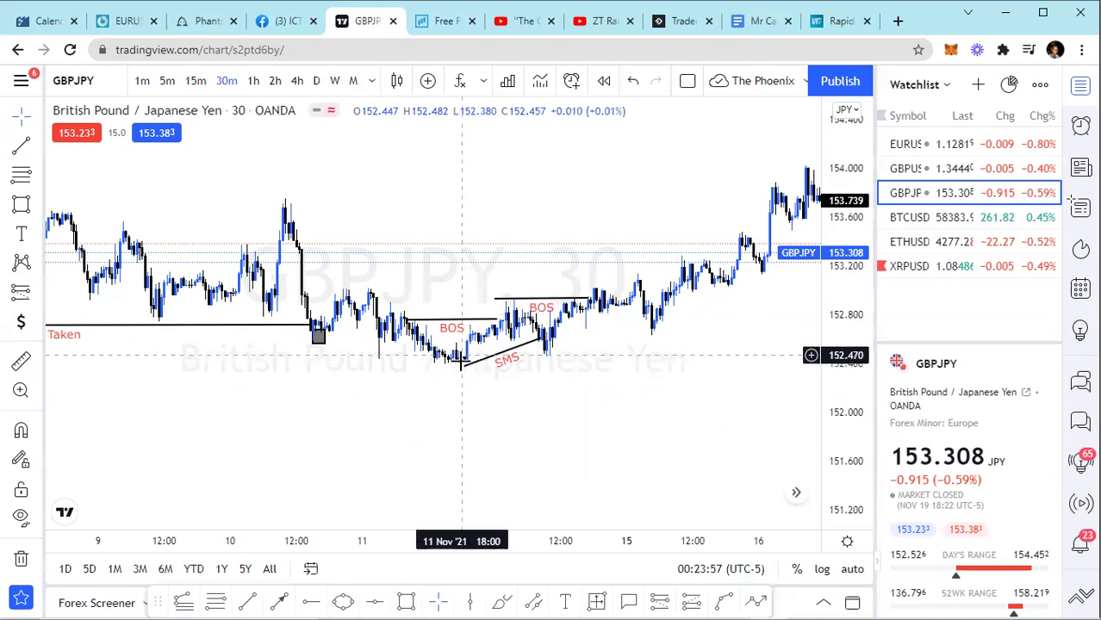
scroll(531, 371, "up", 5)
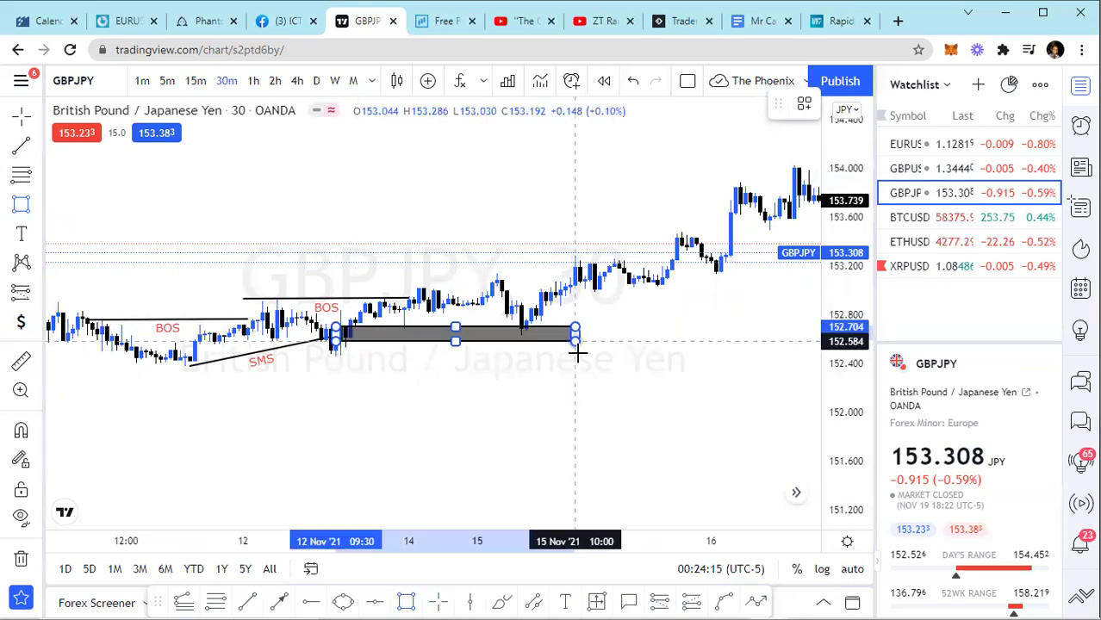
Adjust the order-block box to span about 152.53–152.70 from the 12 Nov 10:00 candle
left_click(579, 354)
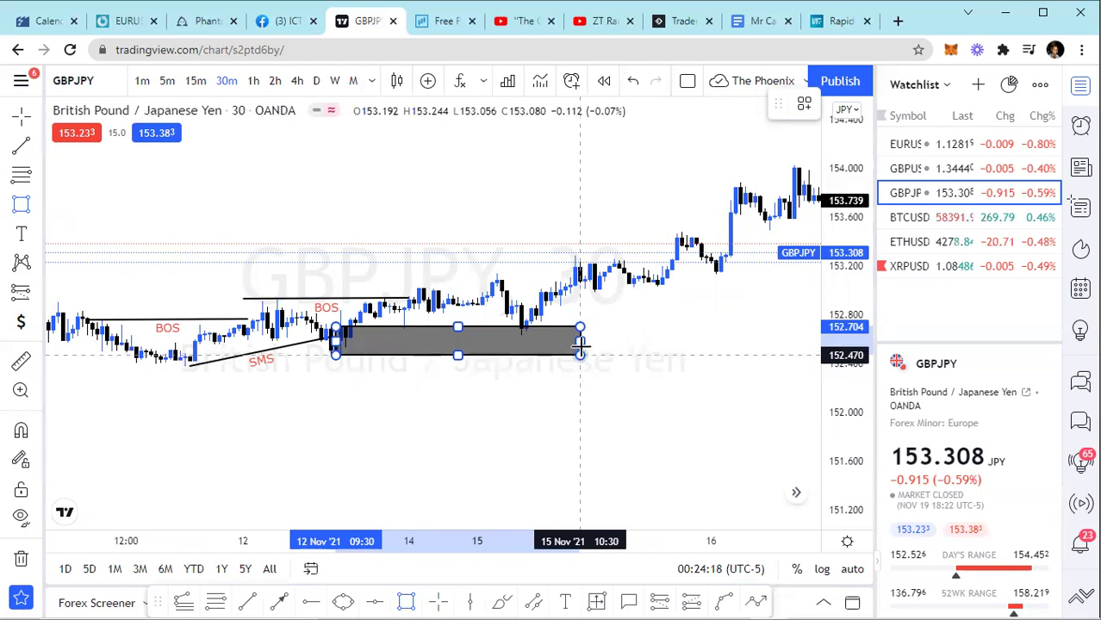
left_click_drag(580, 354, 580, 347)
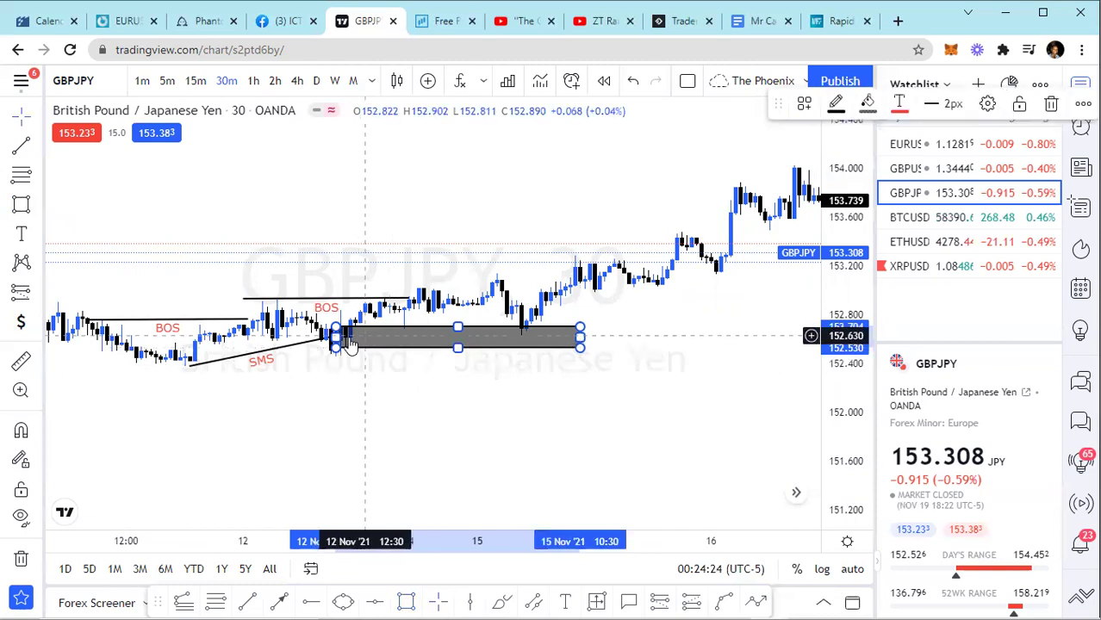
left_click_drag(334, 338, 345, 338)
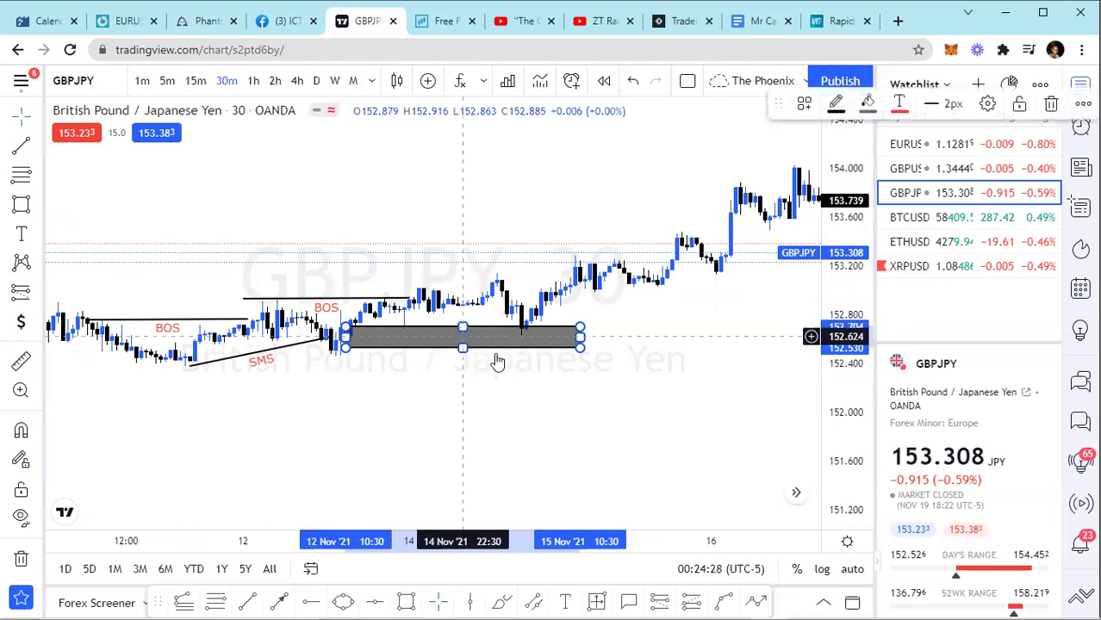
left_click(304, 448)
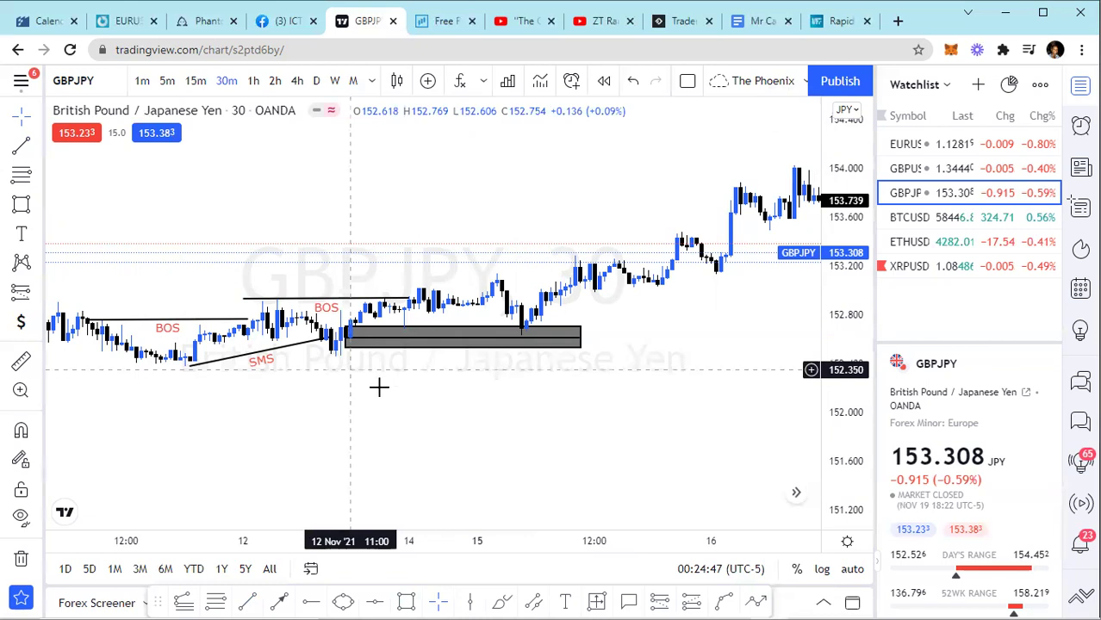
Give the grey box the red label text 'OB + RTO' at size 14
left_click(517, 333)
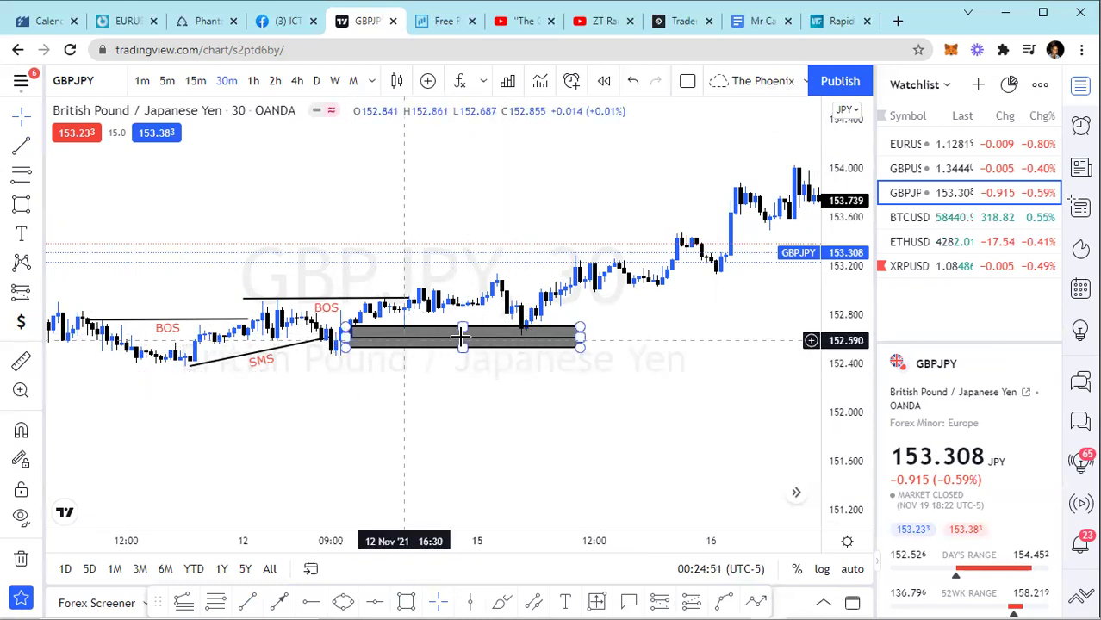
left_click(590, 307)
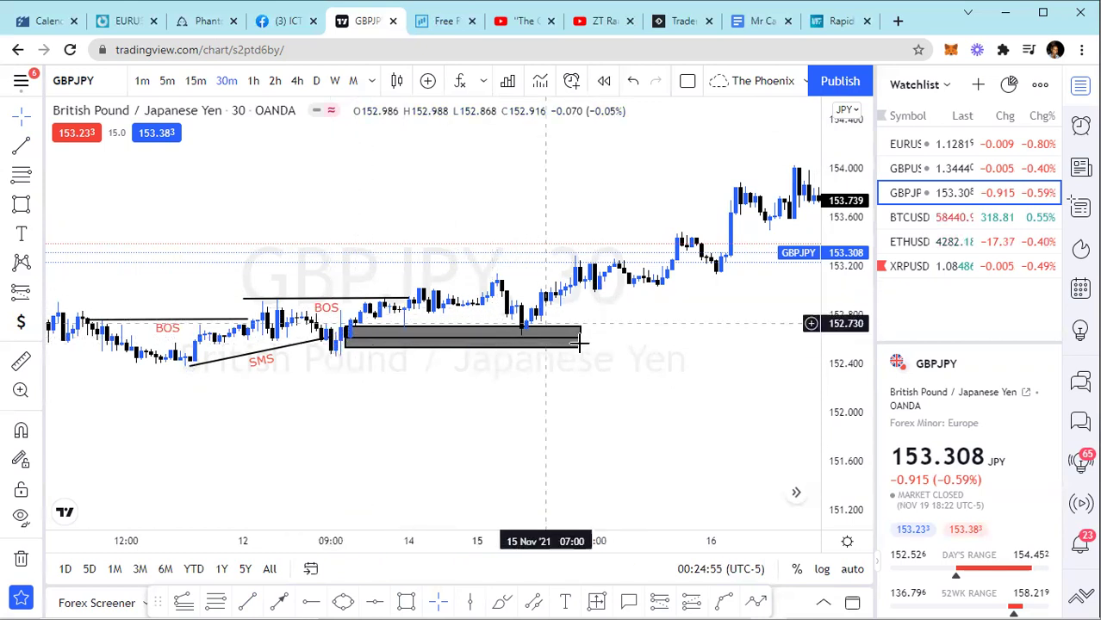
left_click(536, 353)
scroll(528, 364, "down", 2)
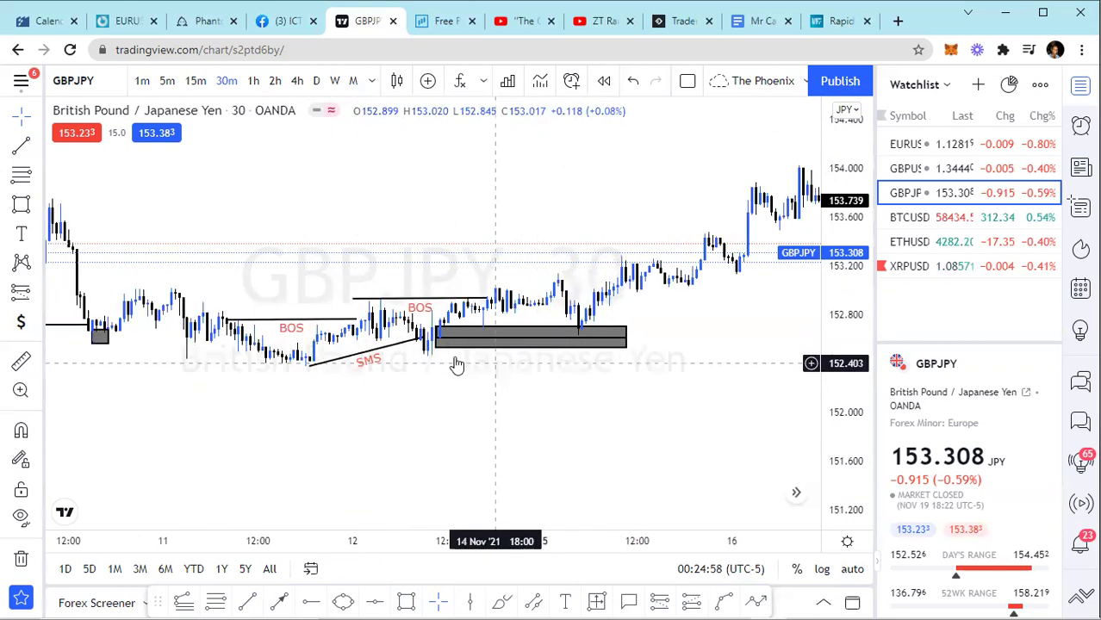
scroll(569, 382, "down", 2)
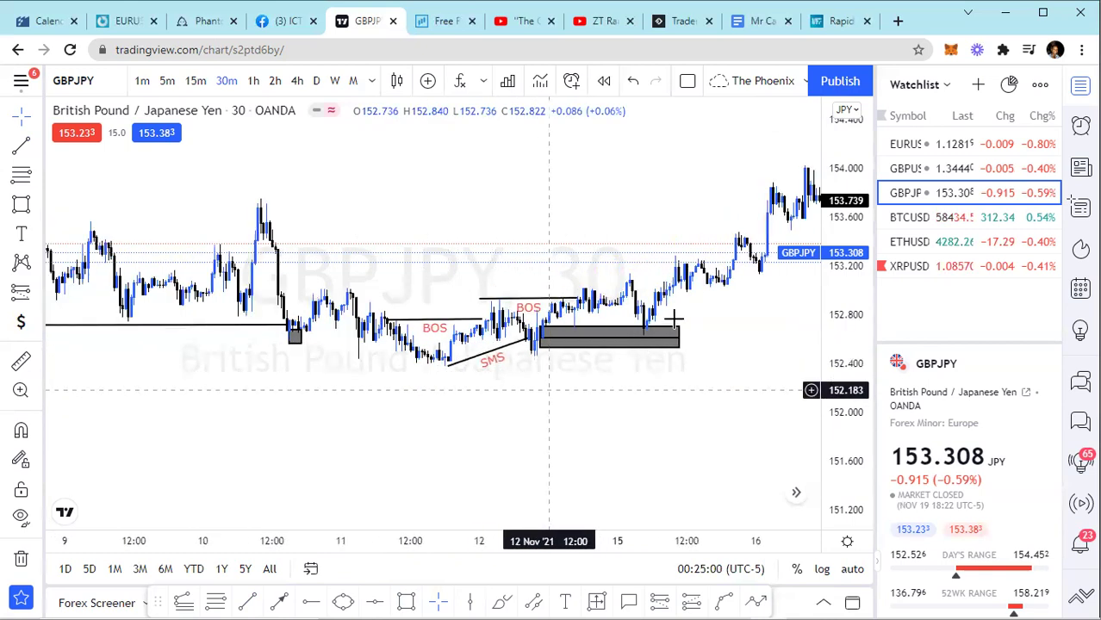
scroll(676, 315, "down", 2)
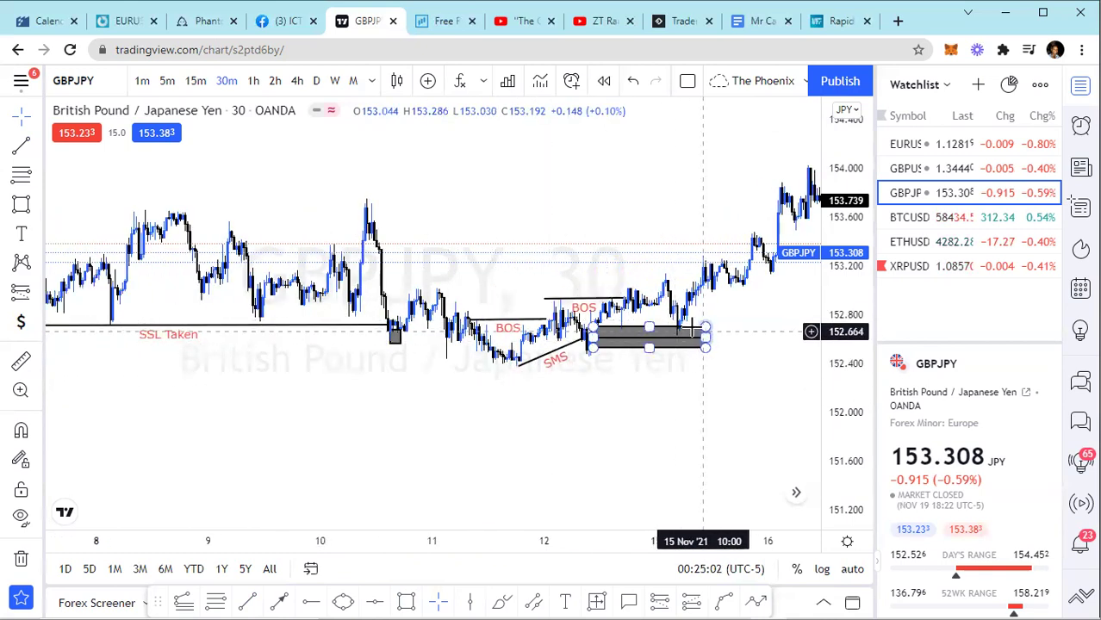
left_click(694, 334)
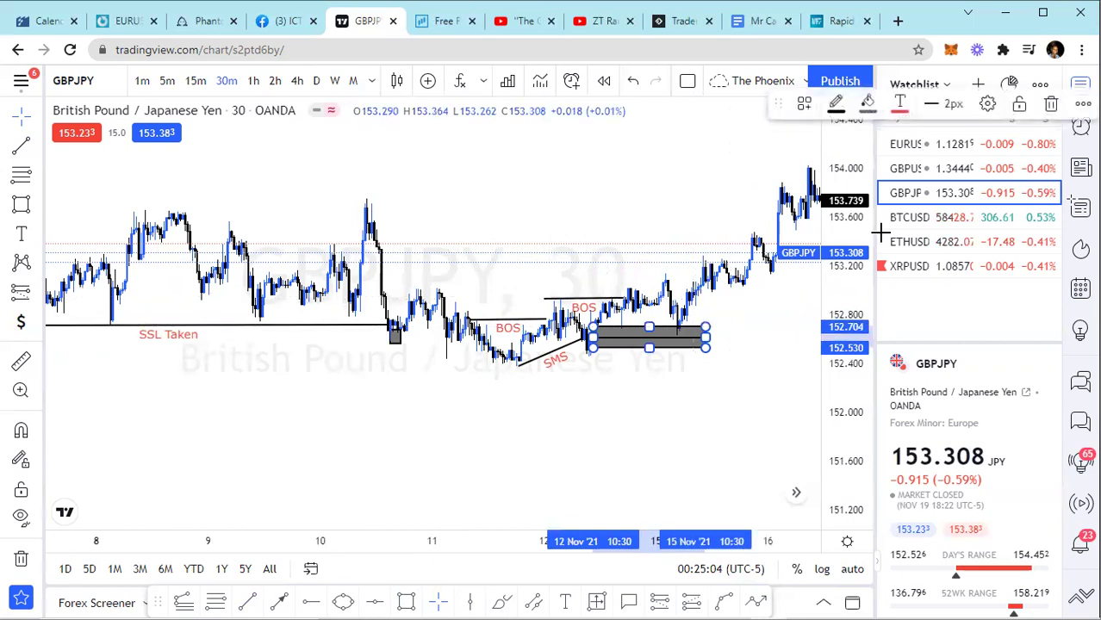
left_click(988, 107)
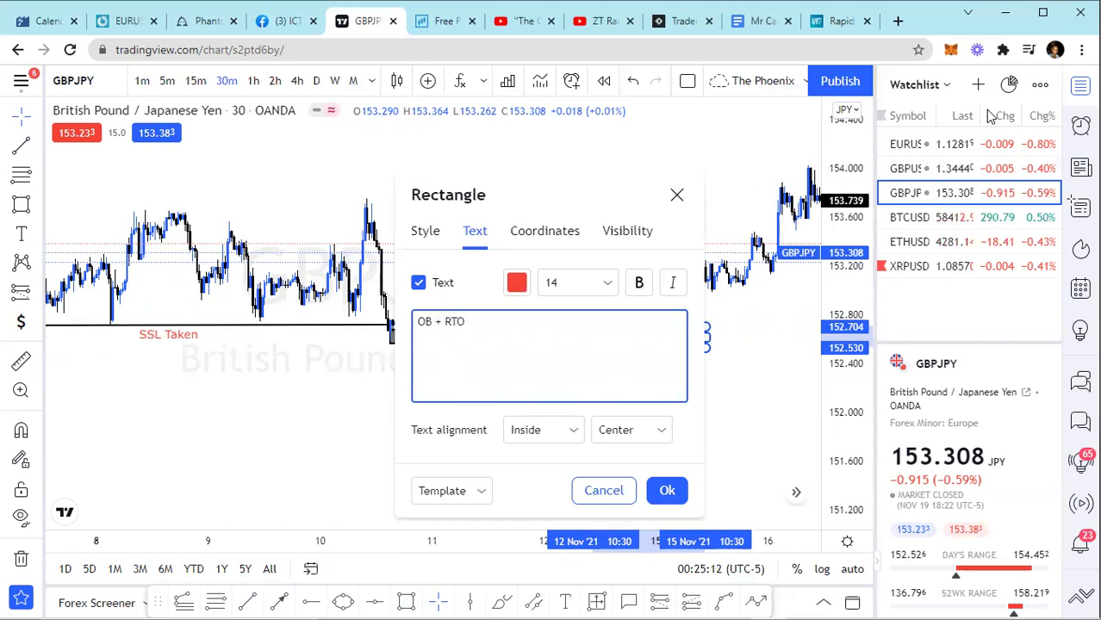
Apply the 'OB + RTO' label and centre the chart on the setup and the rally after it
left_click(667, 490)
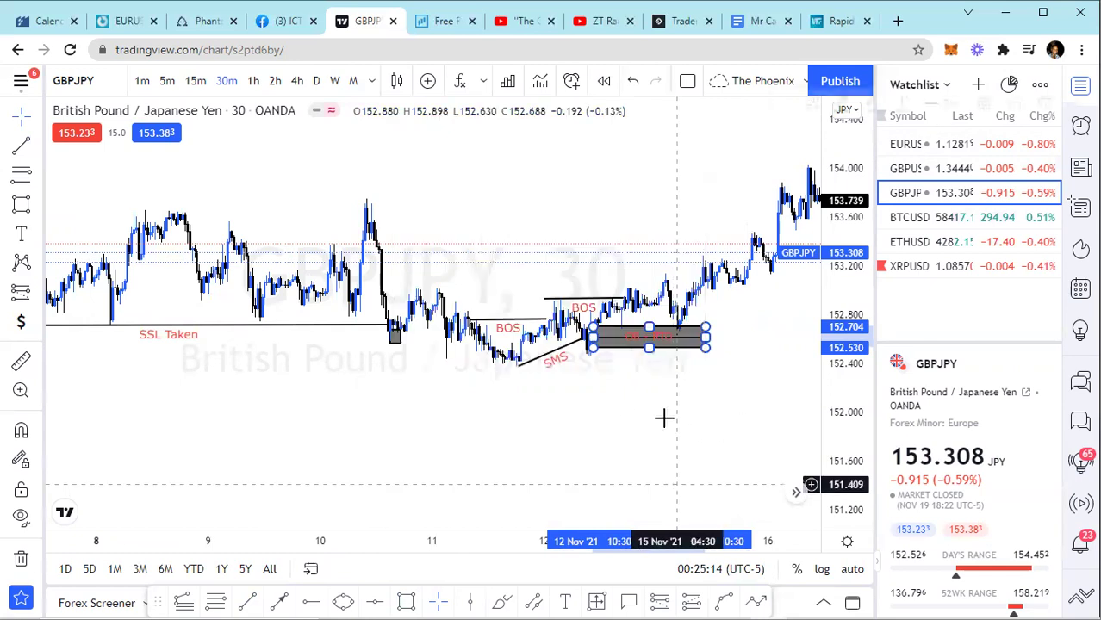
scroll(599, 420, "down", 1)
scroll(594, 420, "down", 4)
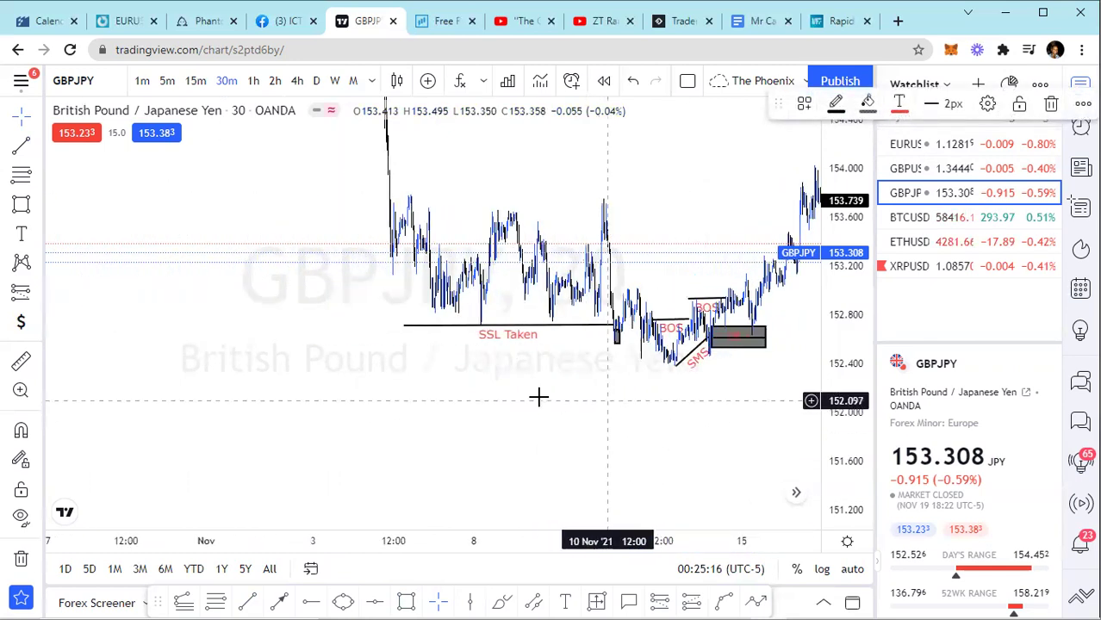
left_click_drag(440, 371, 417, 368)
scroll(426, 374, "up", 3)
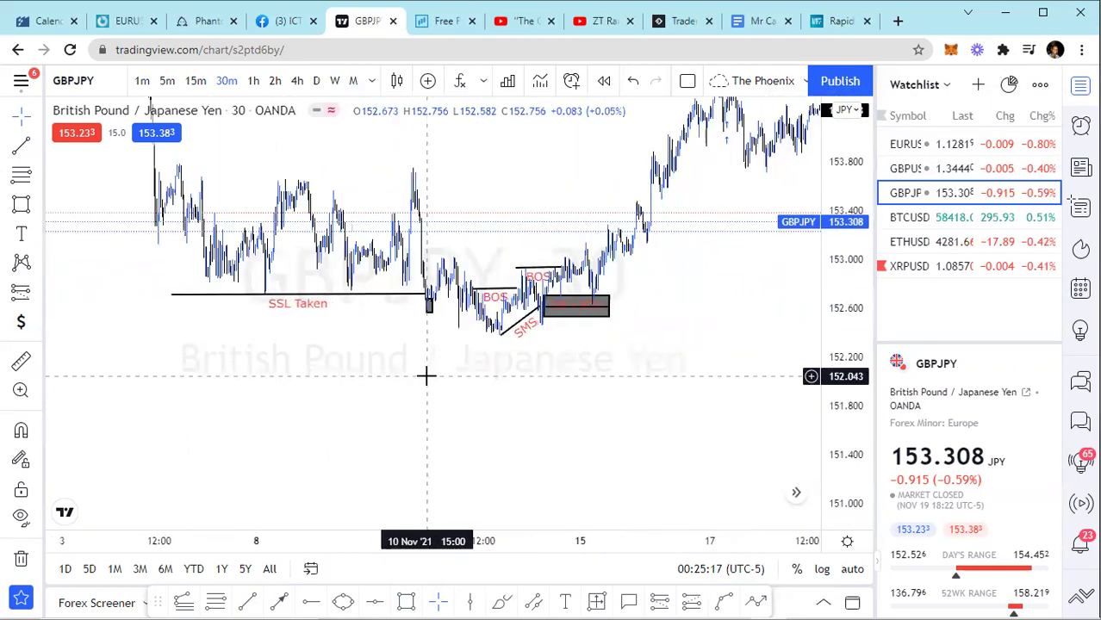
scroll(356, 376, "up", 2)
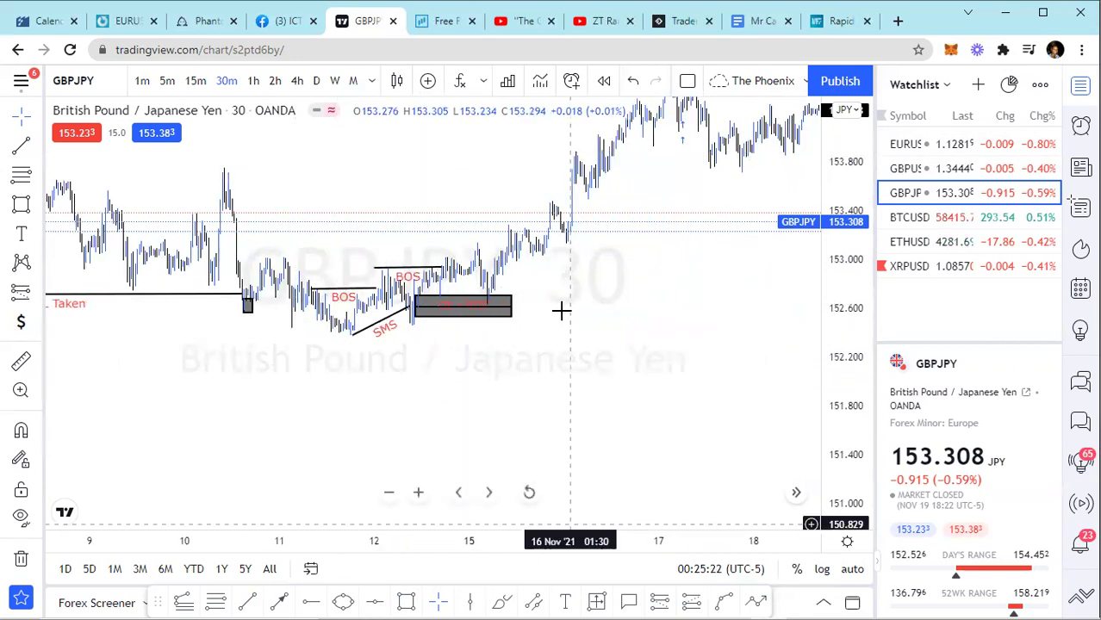
left_click_drag(612, 405, 668, 492)
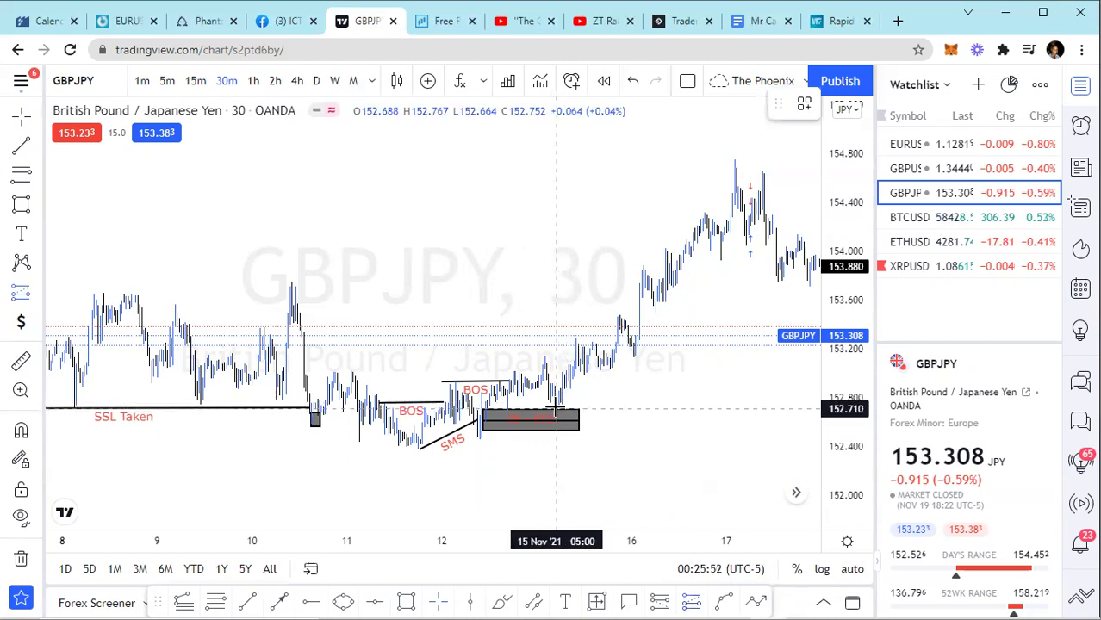
Place a long position at the order block with its stop just below the box, giving 2.55 risk/reward
left_click(552, 407)
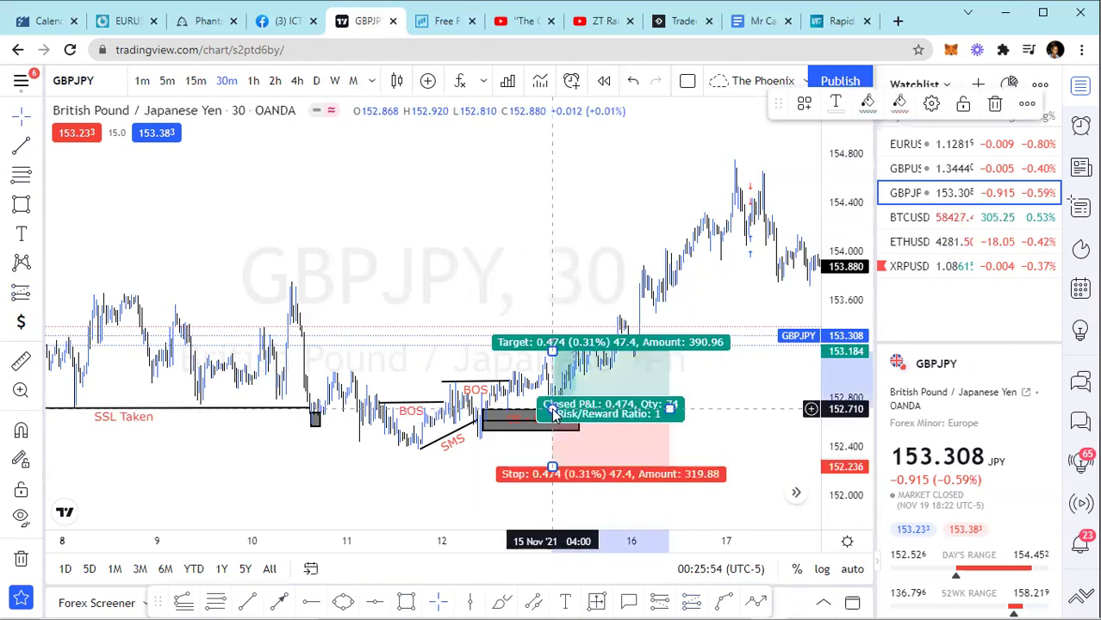
left_click_drag(552, 466, 556, 432)
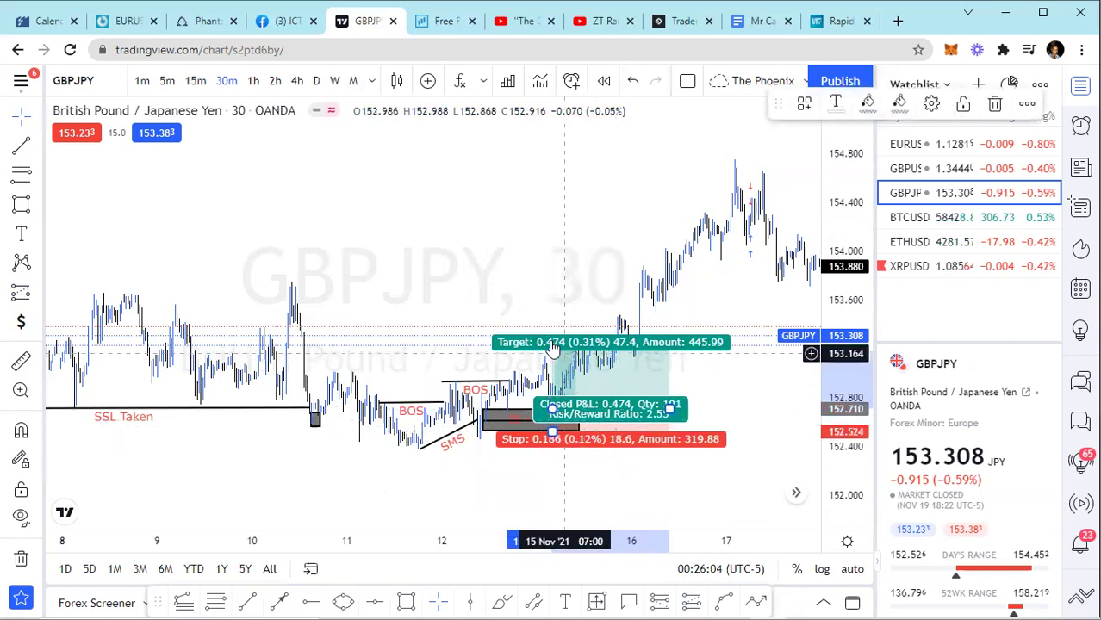
scroll(339, 444, "down", 5)
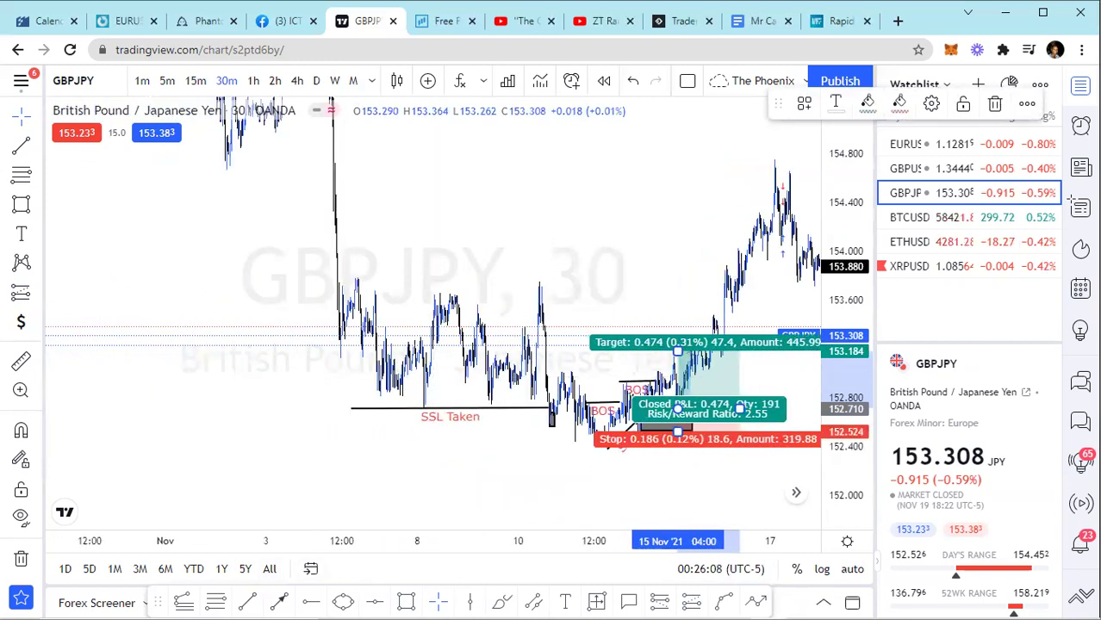
left_click(411, 253)
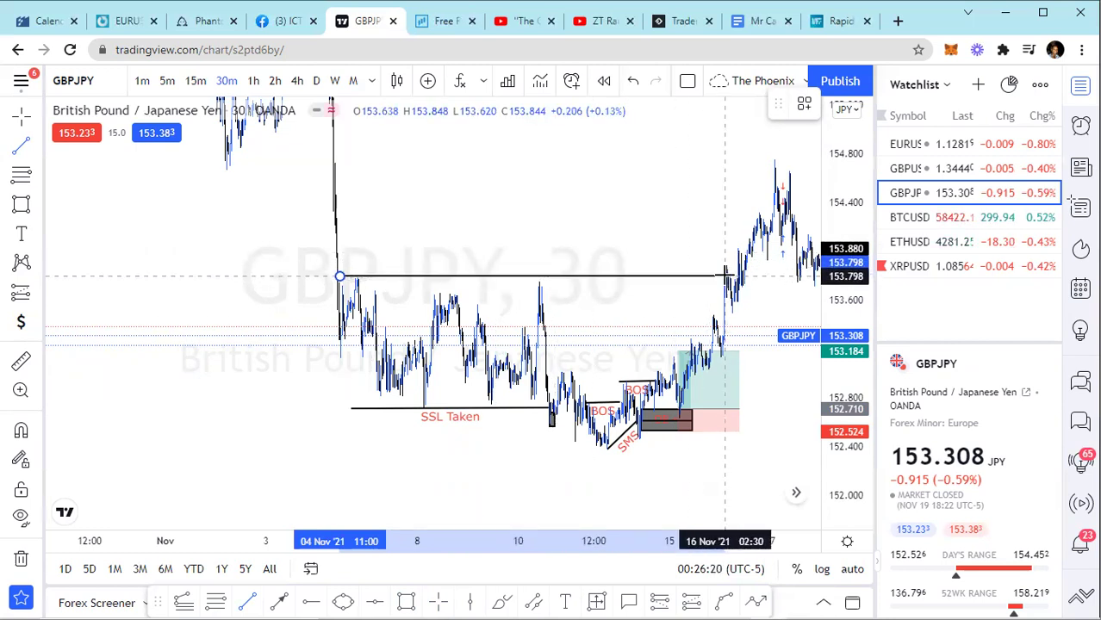
Finish the horizontal line at the earlier high near 153.805
left_click(724, 276)
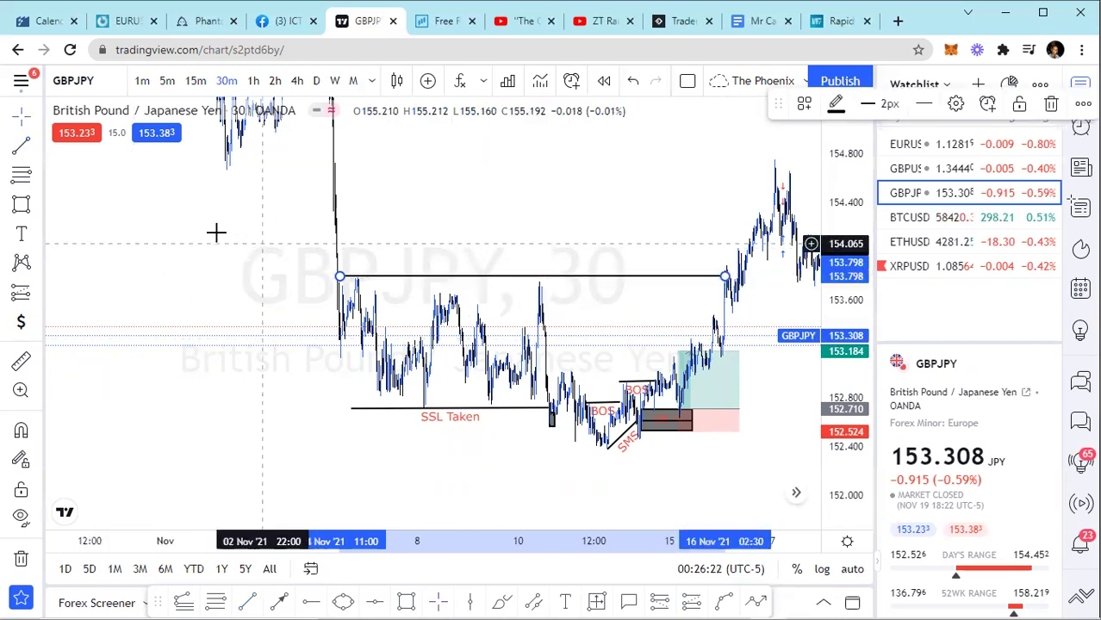
left_click_drag(148, 233, 125, 239)
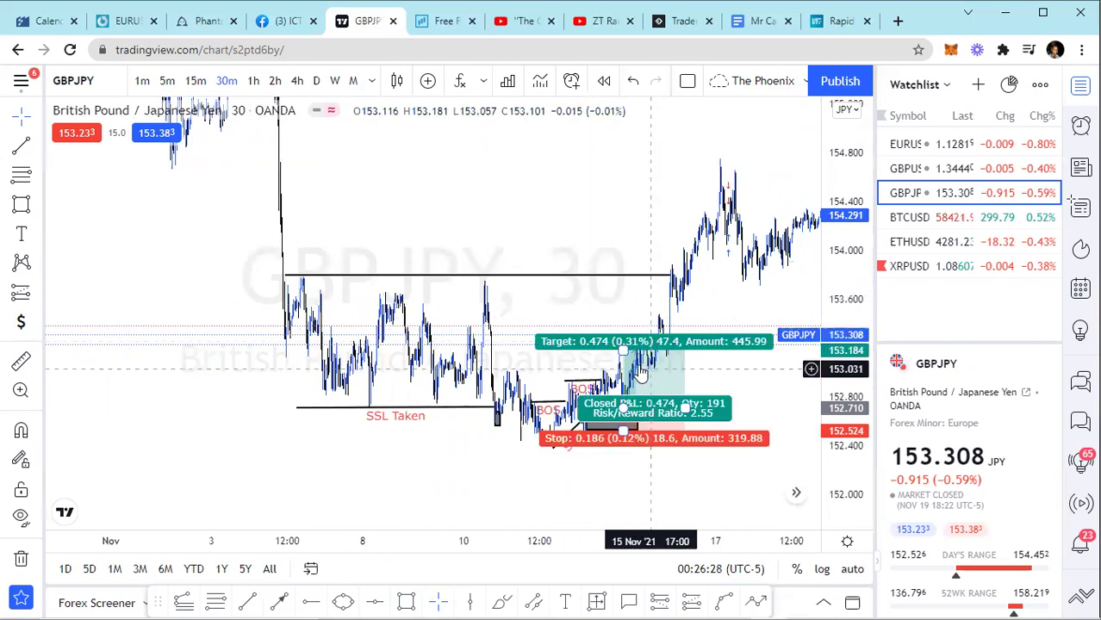
scroll(607, 354, "up", 2)
Extend the long position's target up to the 153.80 line for a 5.89 risk/reward
left_click(579, 349)
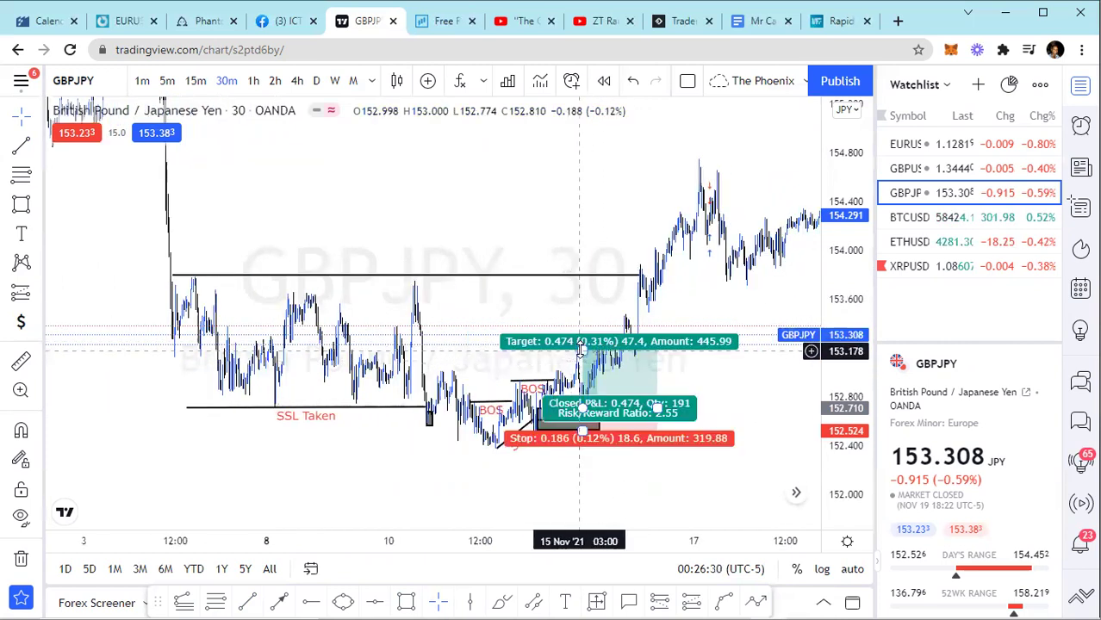
left_click_drag(584, 286, 588, 275)
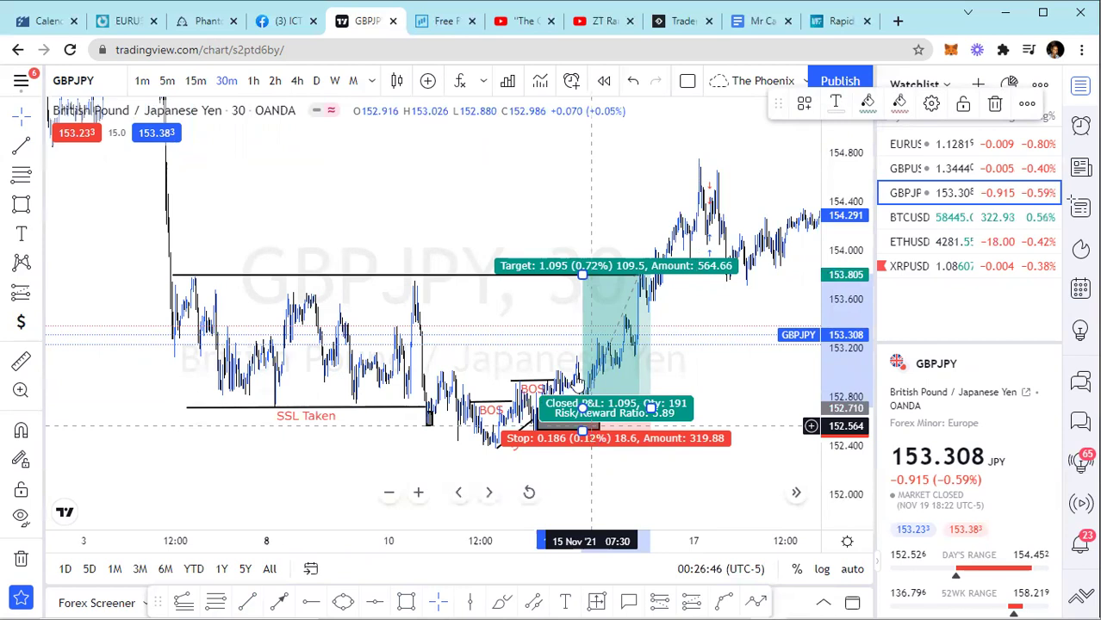
scroll(465, 267, "down", 3)
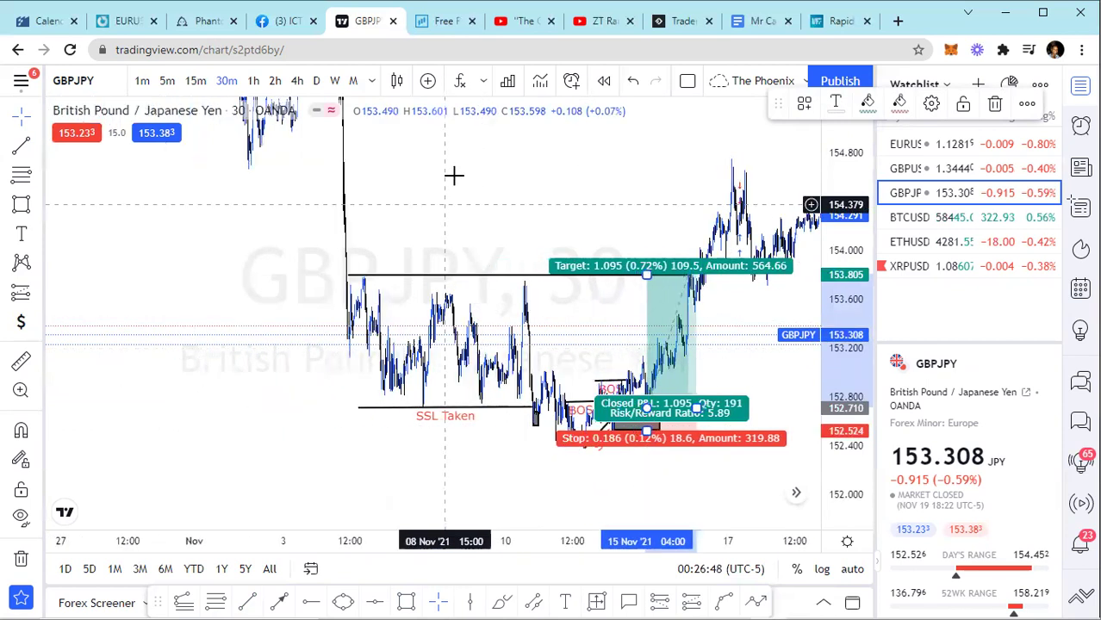
left_click_drag(449, 258, 427, 351)
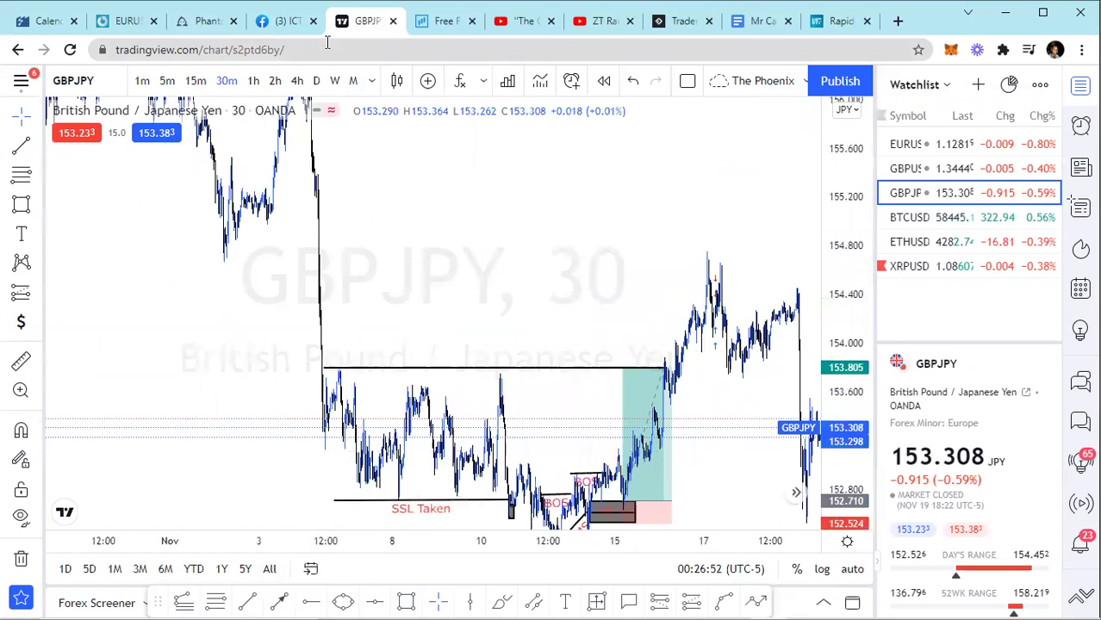
left_click_drag(838, 205, 838, 219)
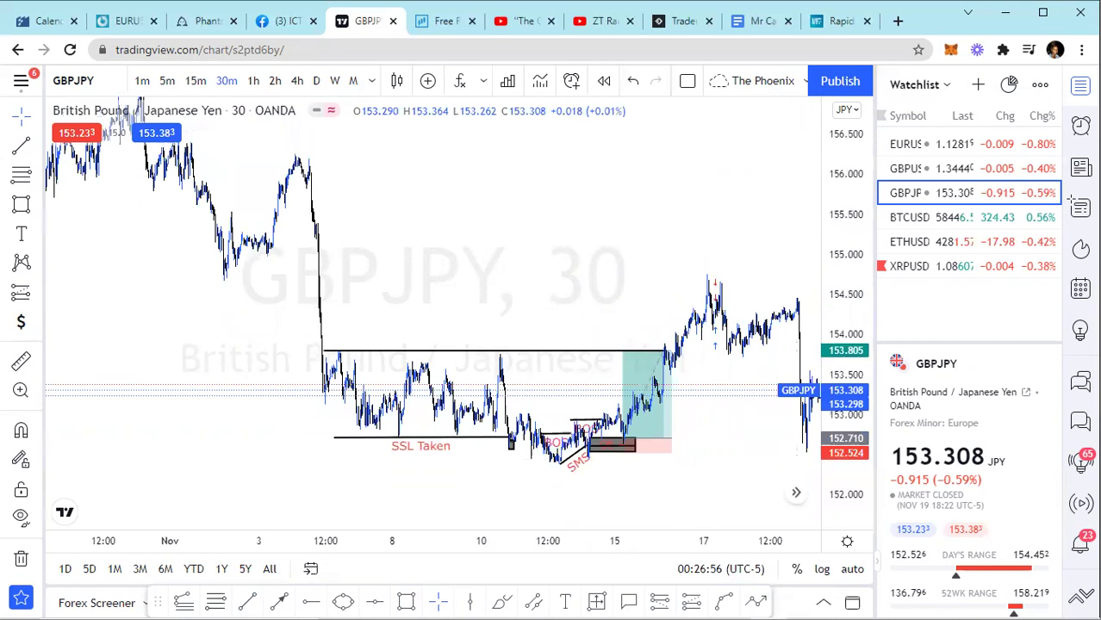
scroll(336, 426, "down", 1)
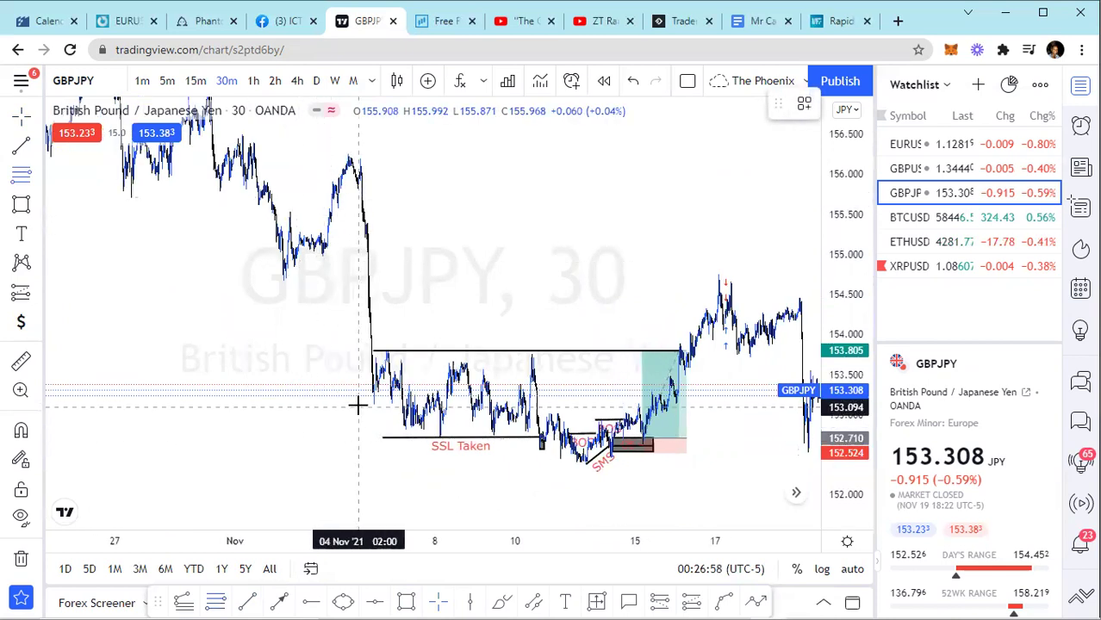
Pan the chart back to show the 2–4 Nov sell-off before the SSL Taken range
scroll(344, 392, "up", 5)
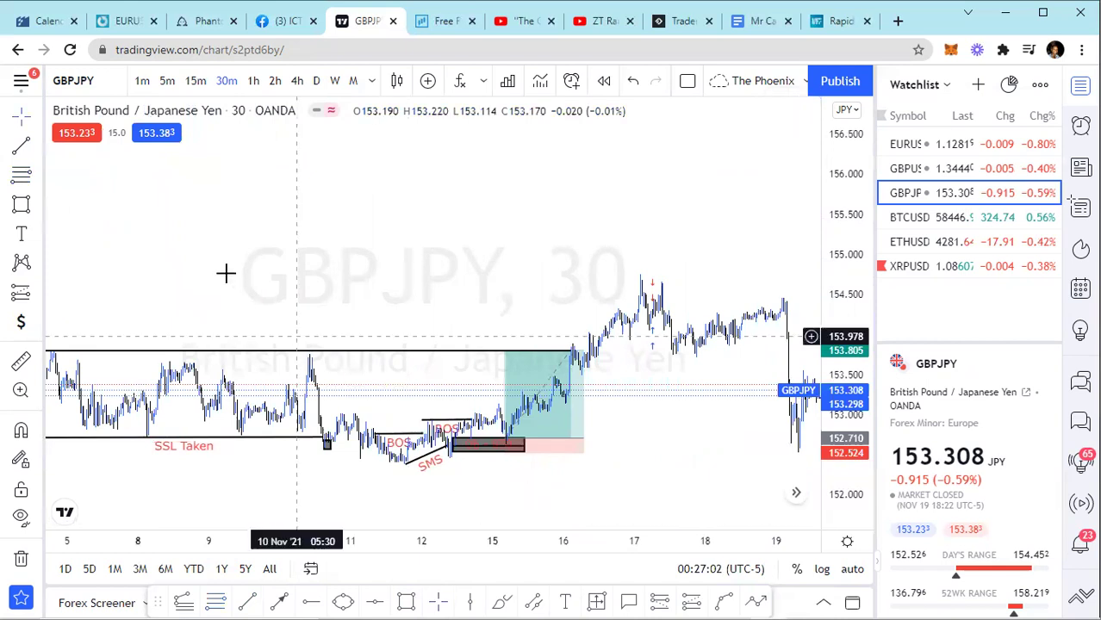
left_click_drag(575, 253, 713, 270)
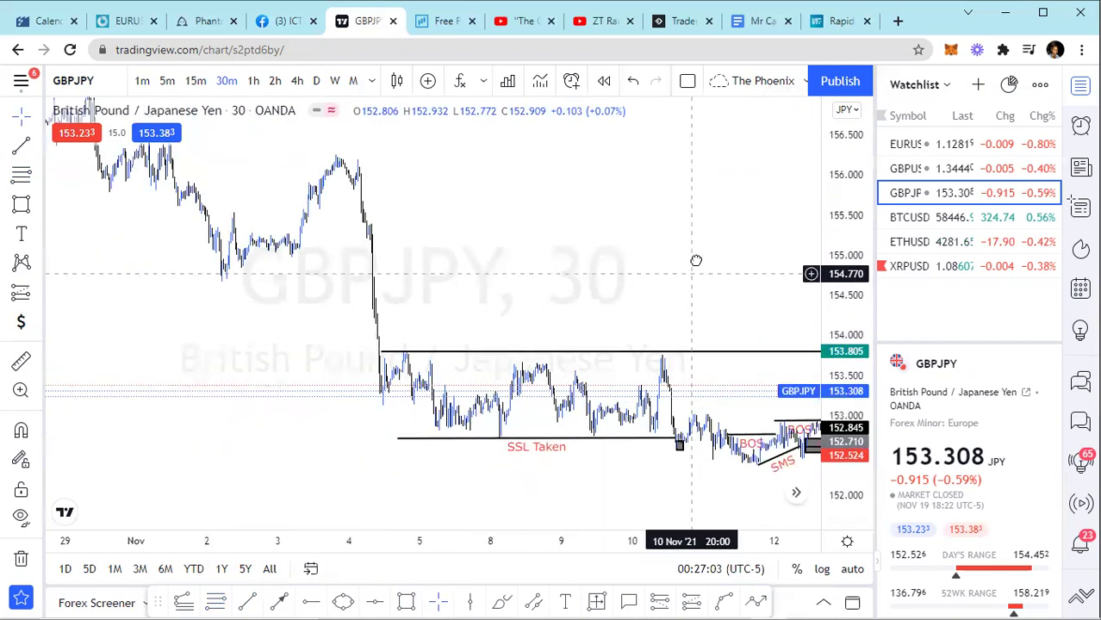
scroll(531, 238, "up", 3)
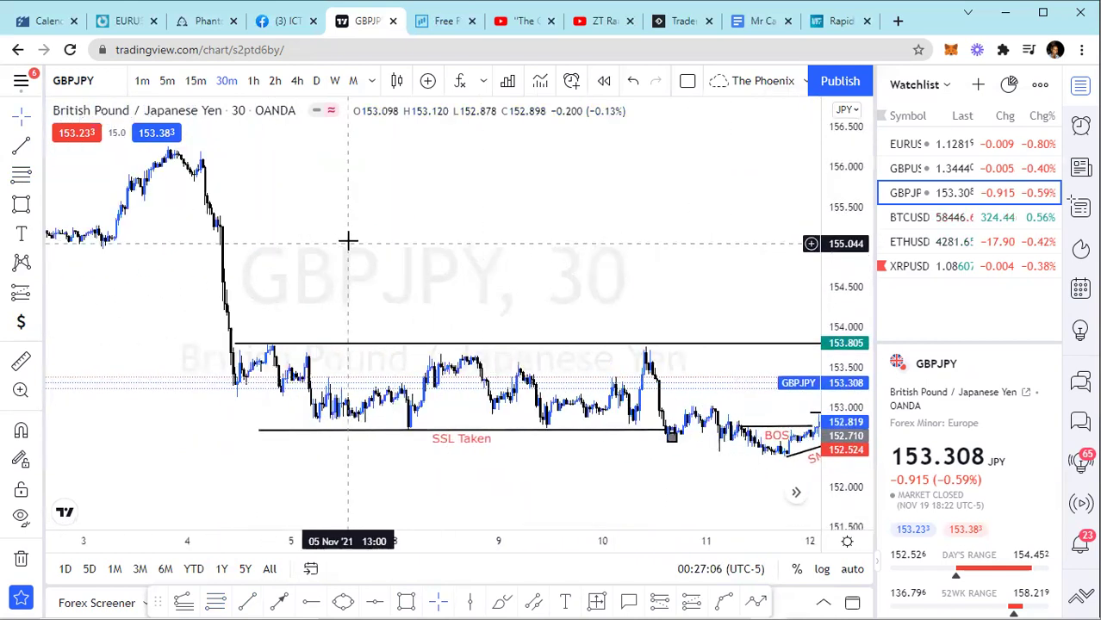
scroll(385, 271, "up", 1)
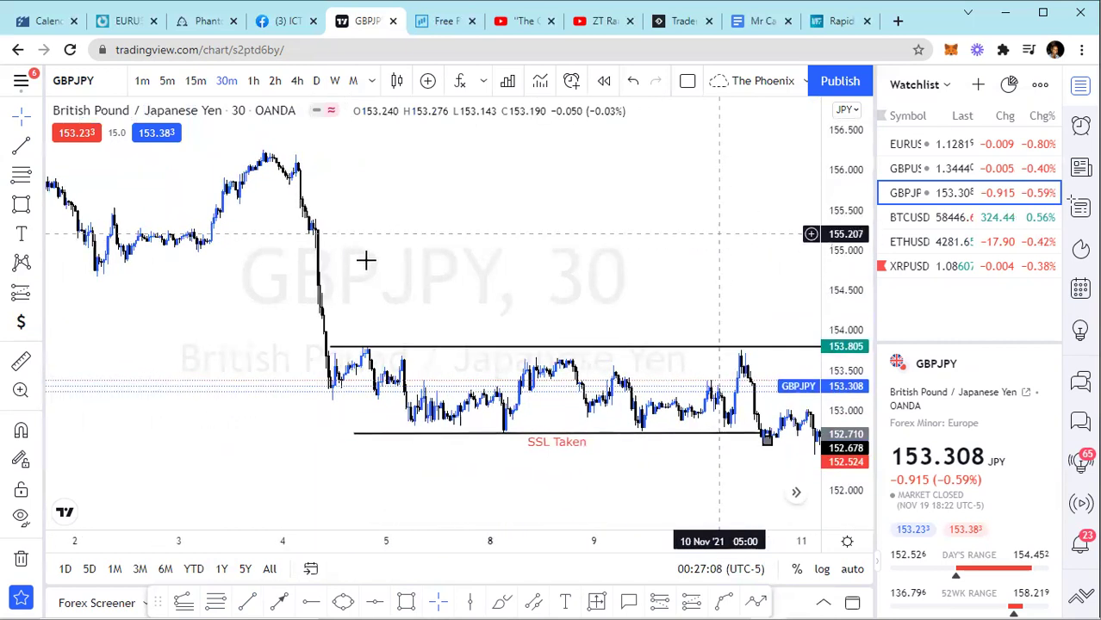
scroll(344, 249, "up", 3)
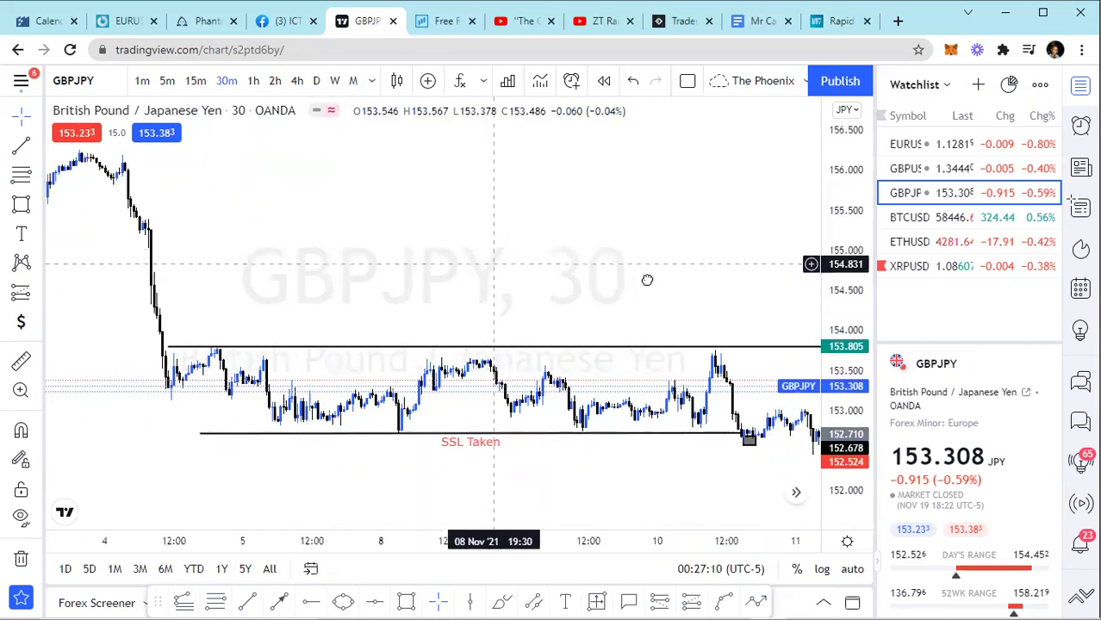
left_click_drag(646, 277, 729, 258)
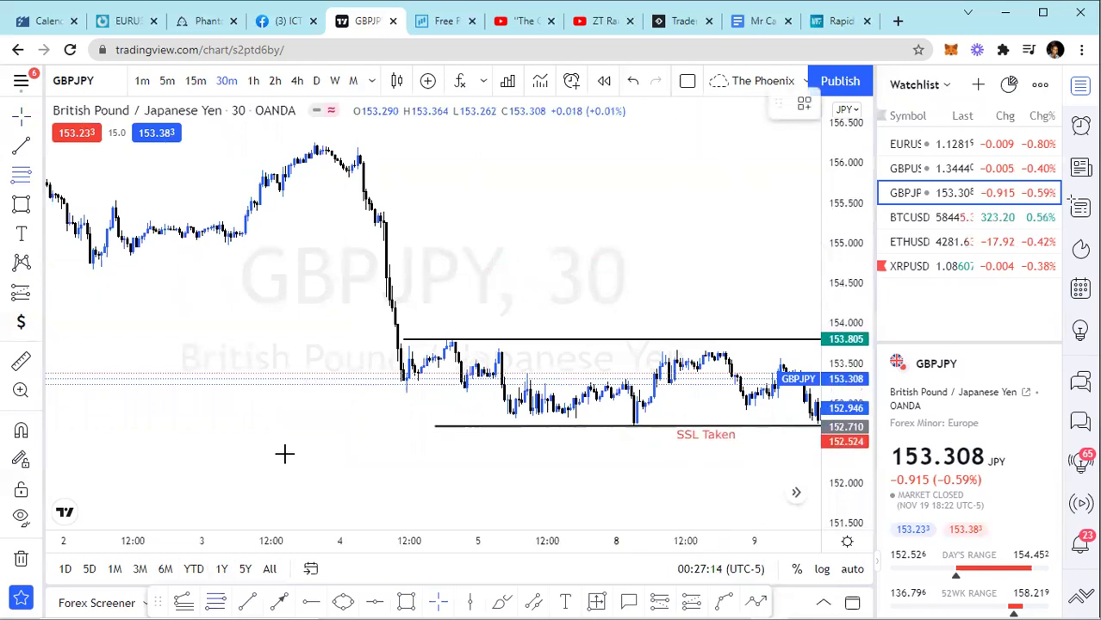
Draw a Fibonacci retracement from the 153.267 low to the 02:00 swing-high candle
left_click(383, 351)
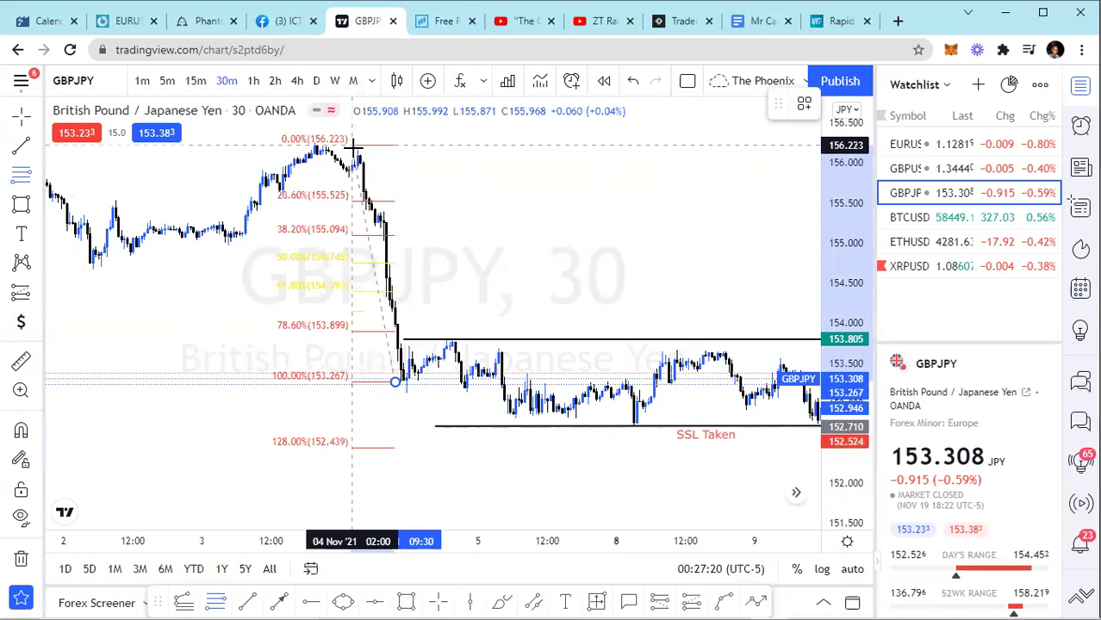
left_click(358, 151)
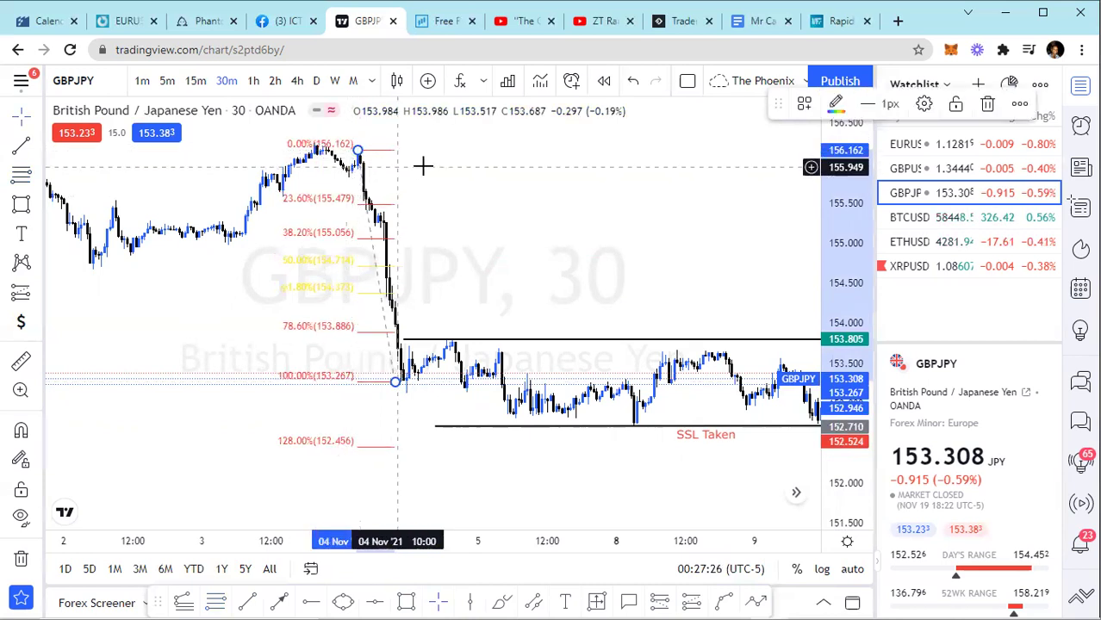
left_click(357, 151)
left_click_drag(354, 148, 337, 156)
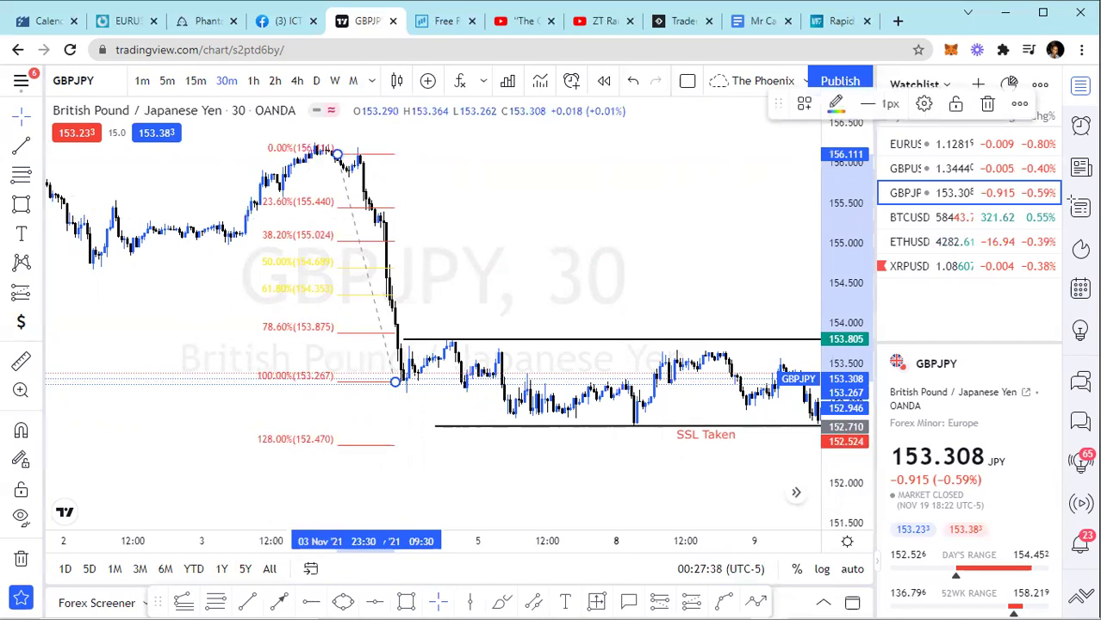
left_click(248, 285)
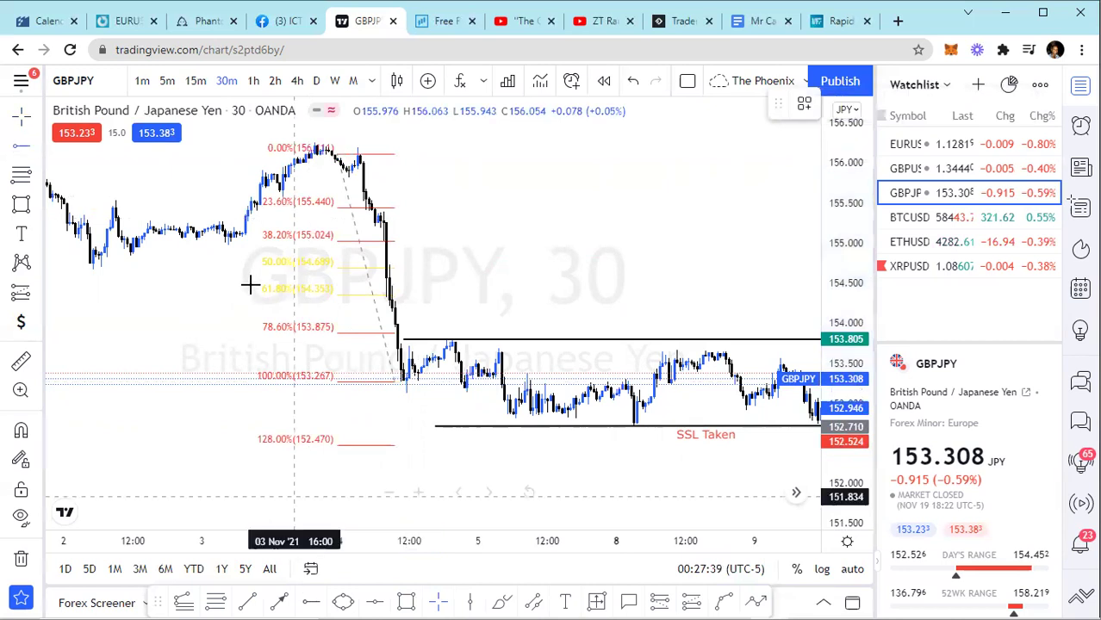
Place a horizontal line on the 154.699 50% level, then delete the Fibonacci retracement
left_click(315, 269)
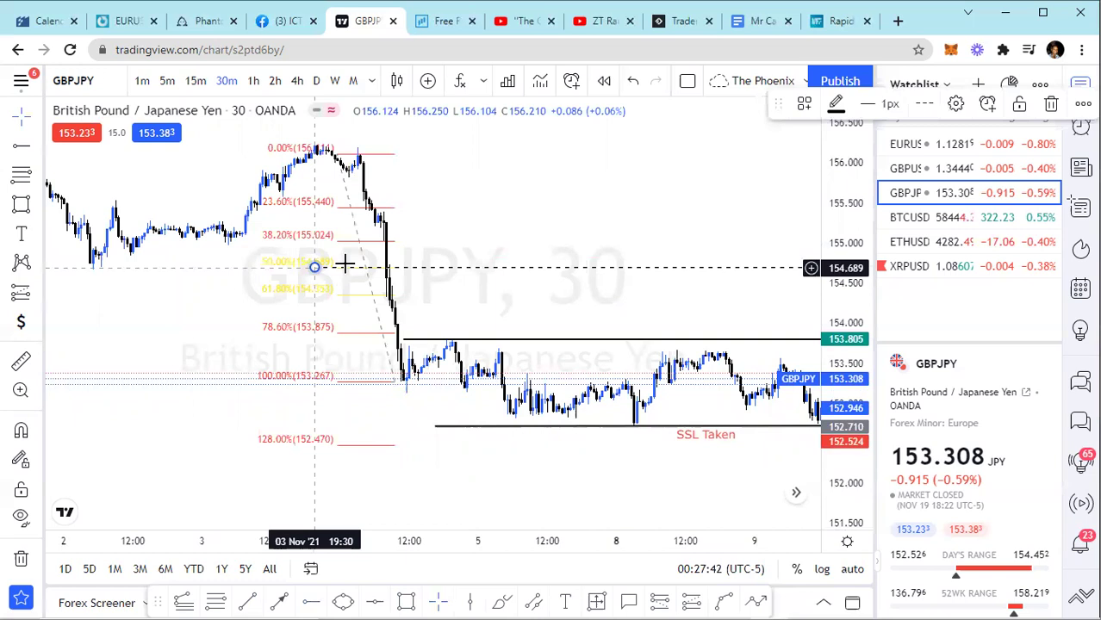
left_click(913, 110)
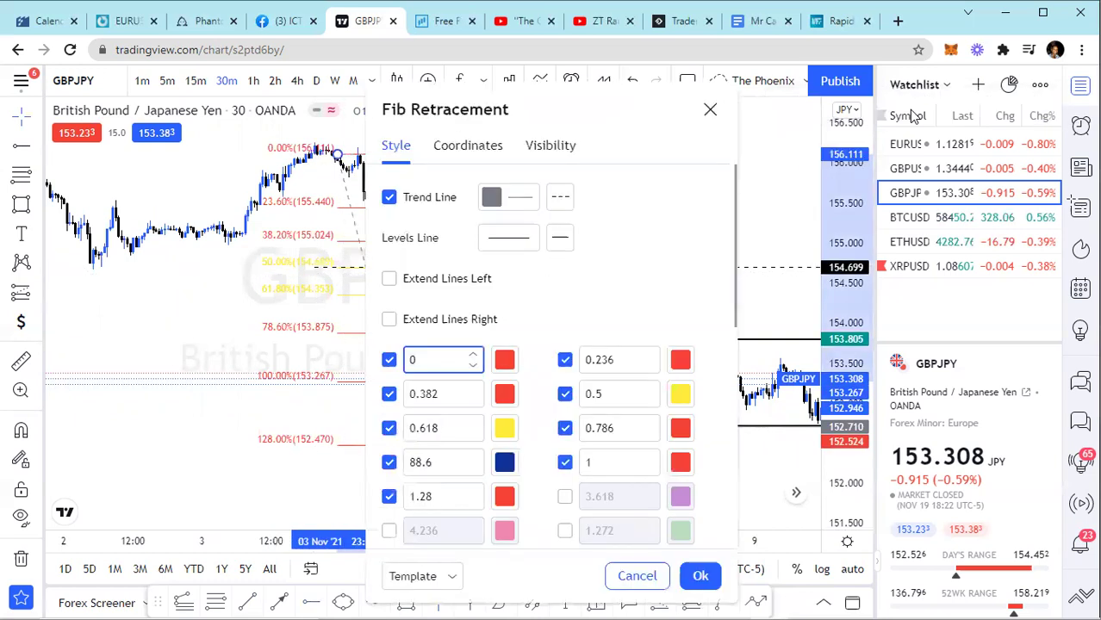
left_click(708, 111)
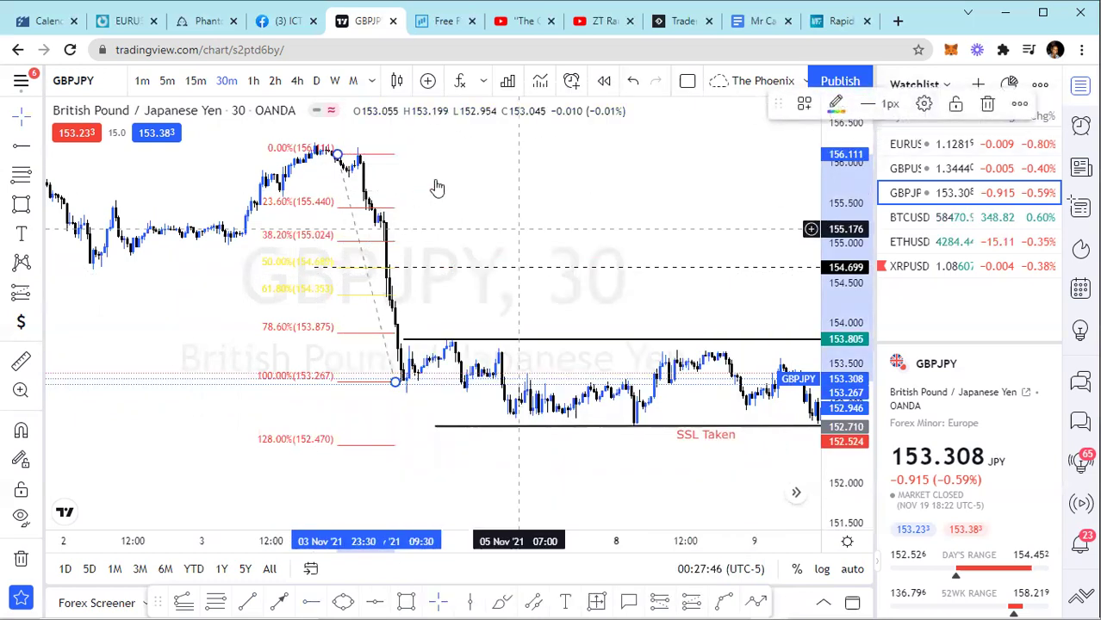
left_click(987, 104)
left_click_drag(534, 255, 351, 258)
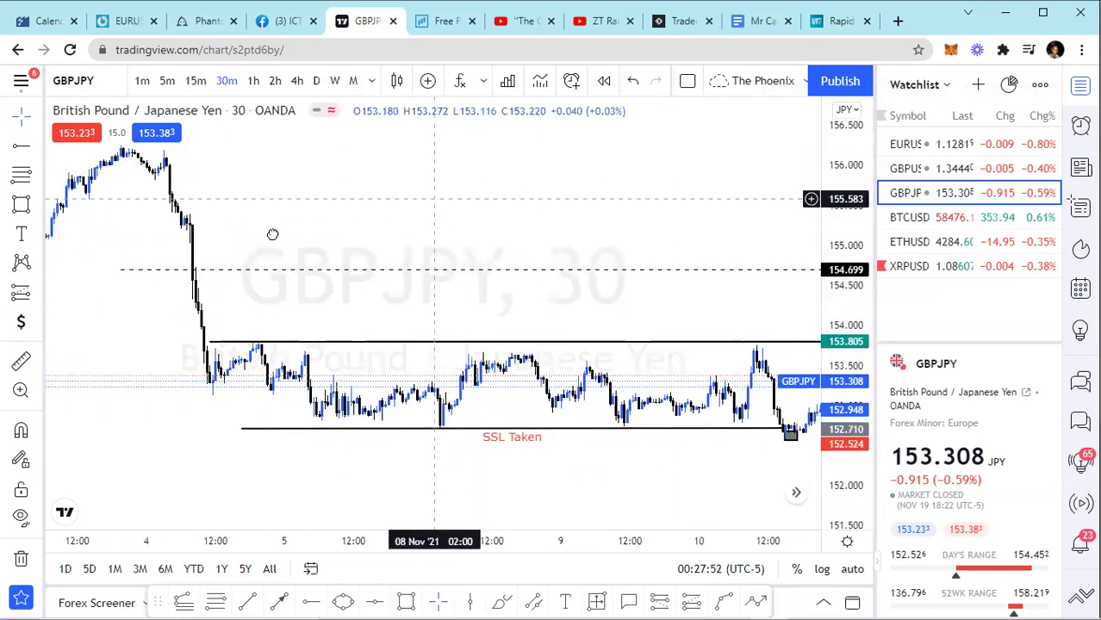
scroll(459, 282, "down", 5)
scroll(707, 255, "down", 5)
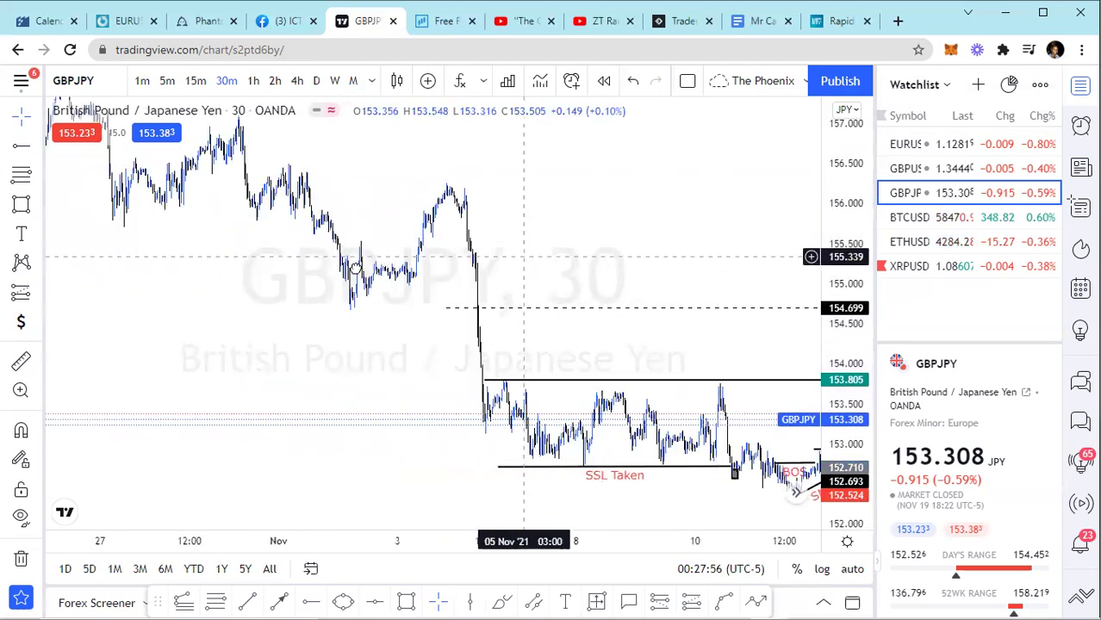
scroll(524, 256, "right", 5)
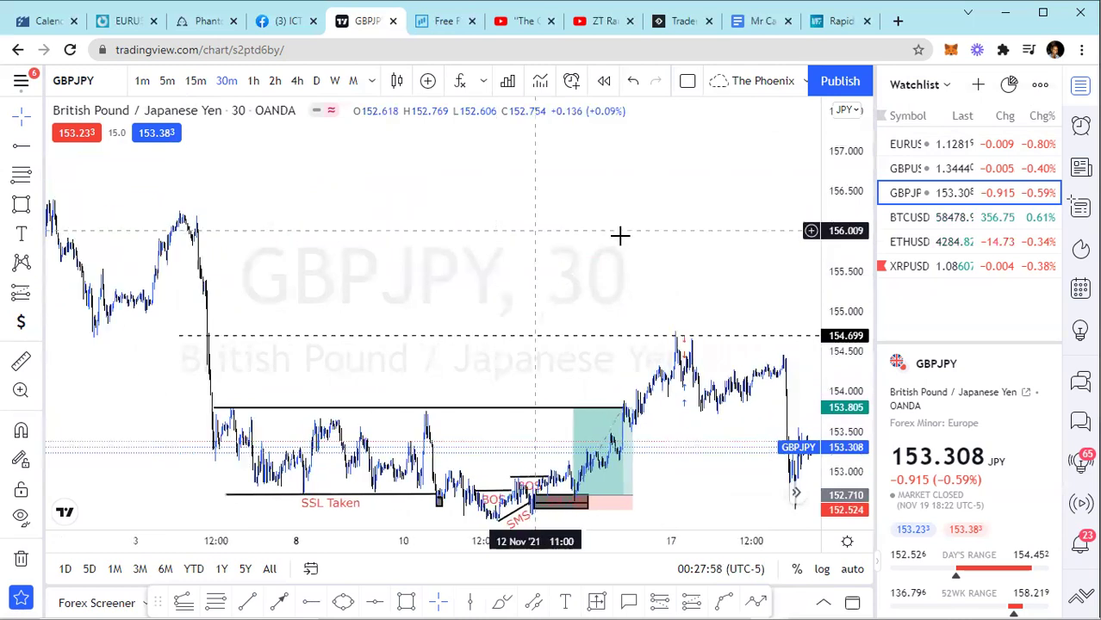
scroll(620, 234, "down", 8)
scroll(441, 220, "right", 5)
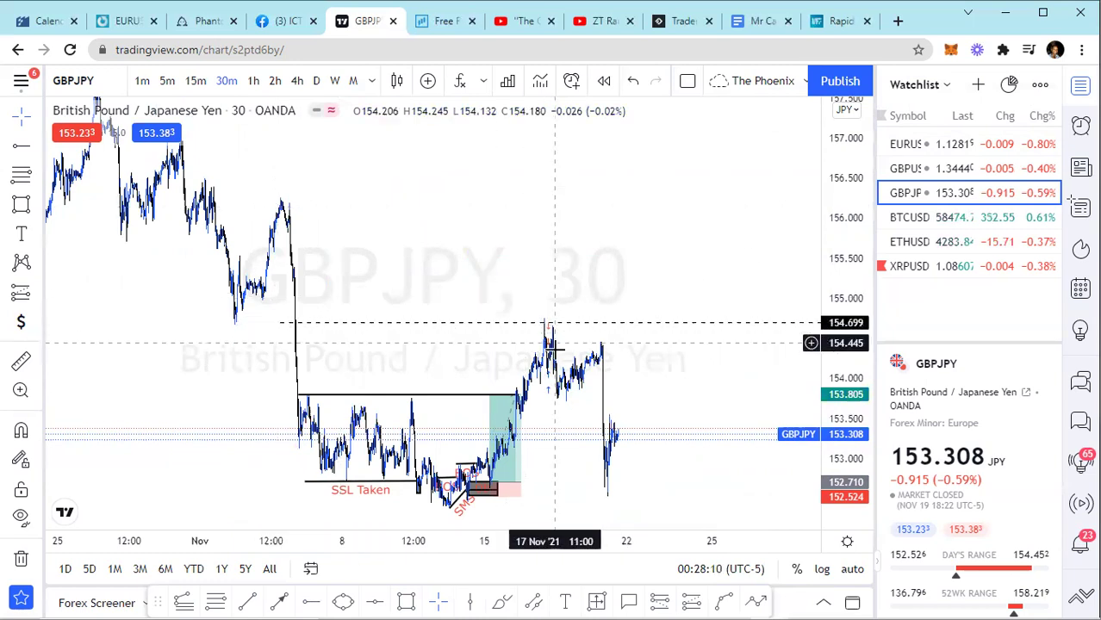
Label the 153.805 horizontal line with red 'TP' text
double_click(435, 396)
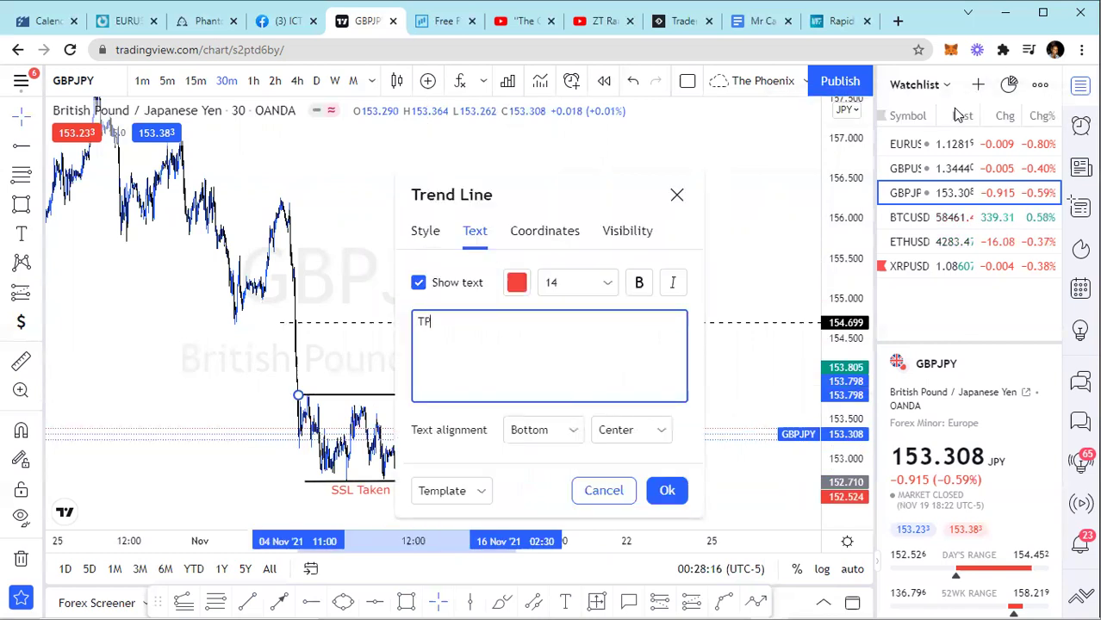
left_click(668, 491)
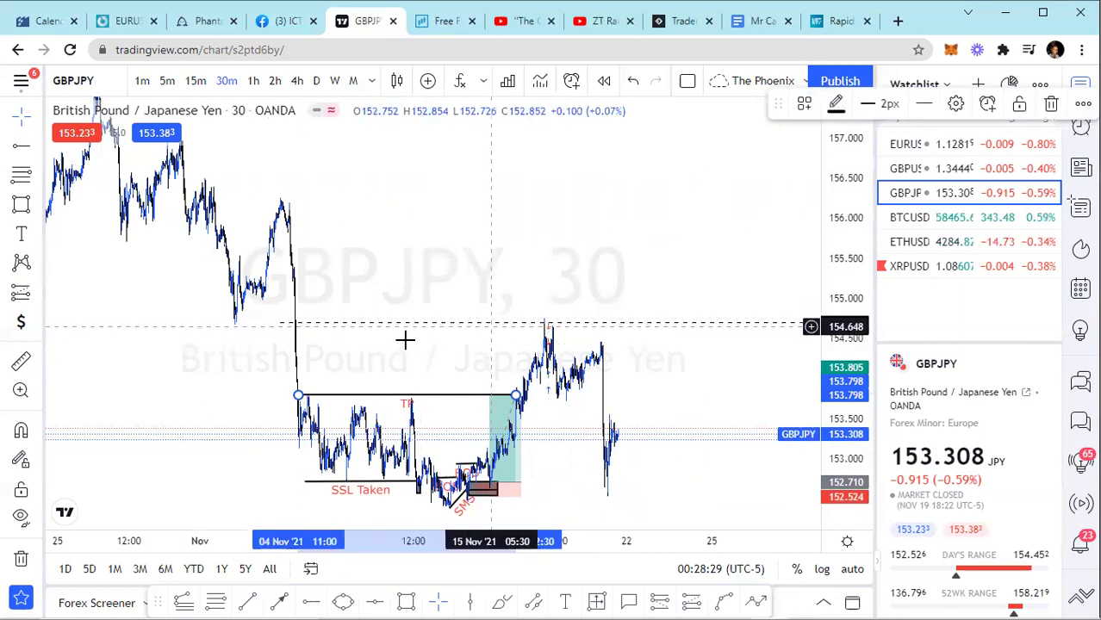
scroll(482, 327, "up", 1)
scroll(477, 326, "up", 4)
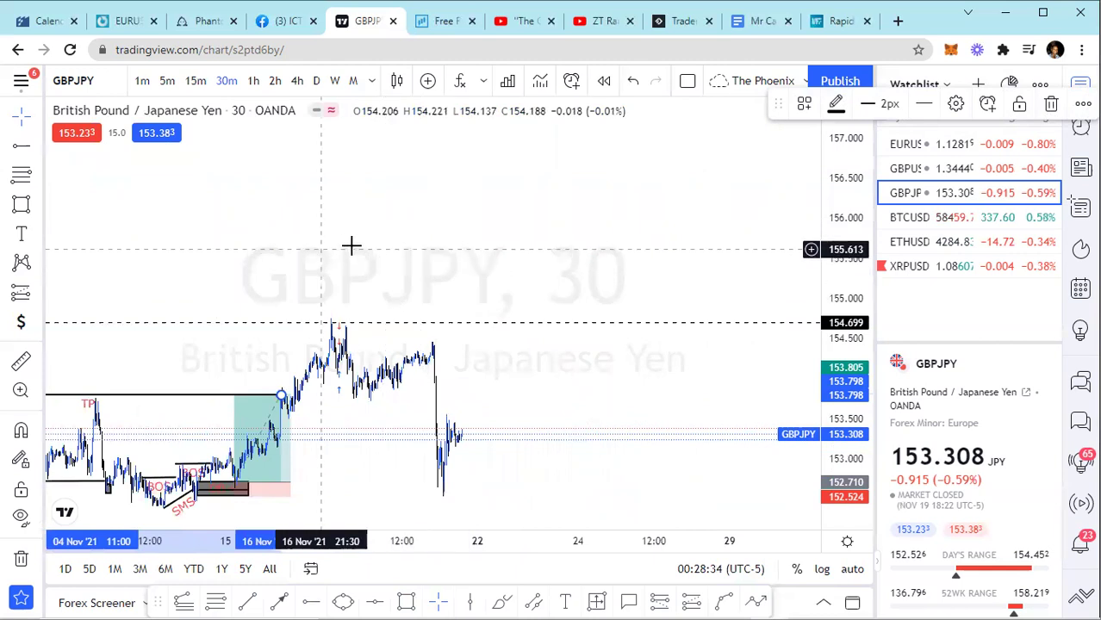
left_click_drag(551, 251, 733, 235)
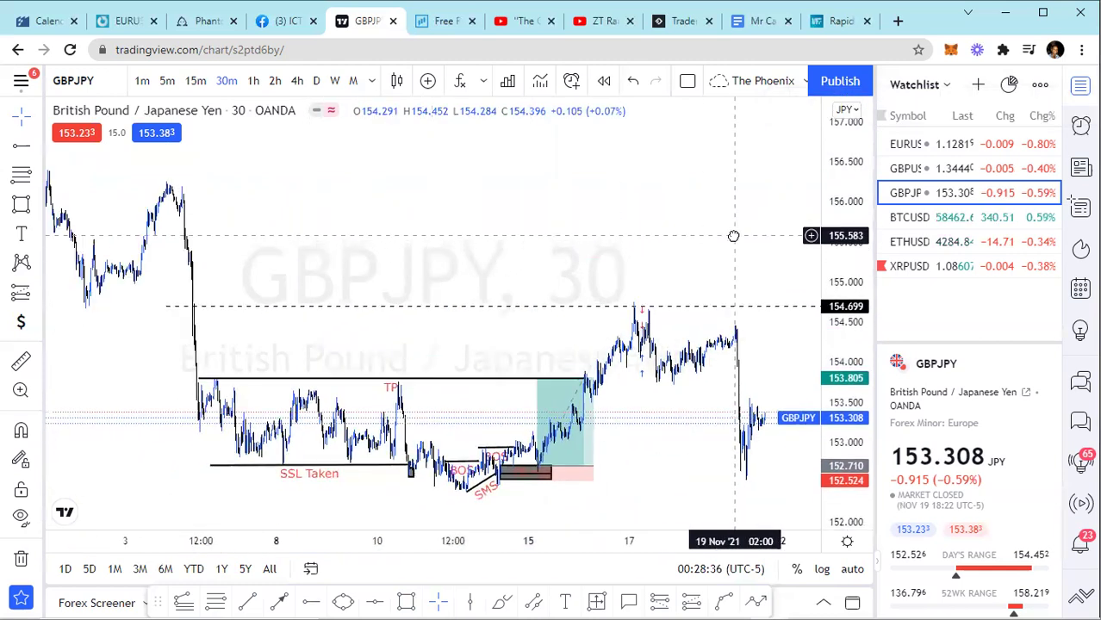
scroll(620, 233, "up", 3)
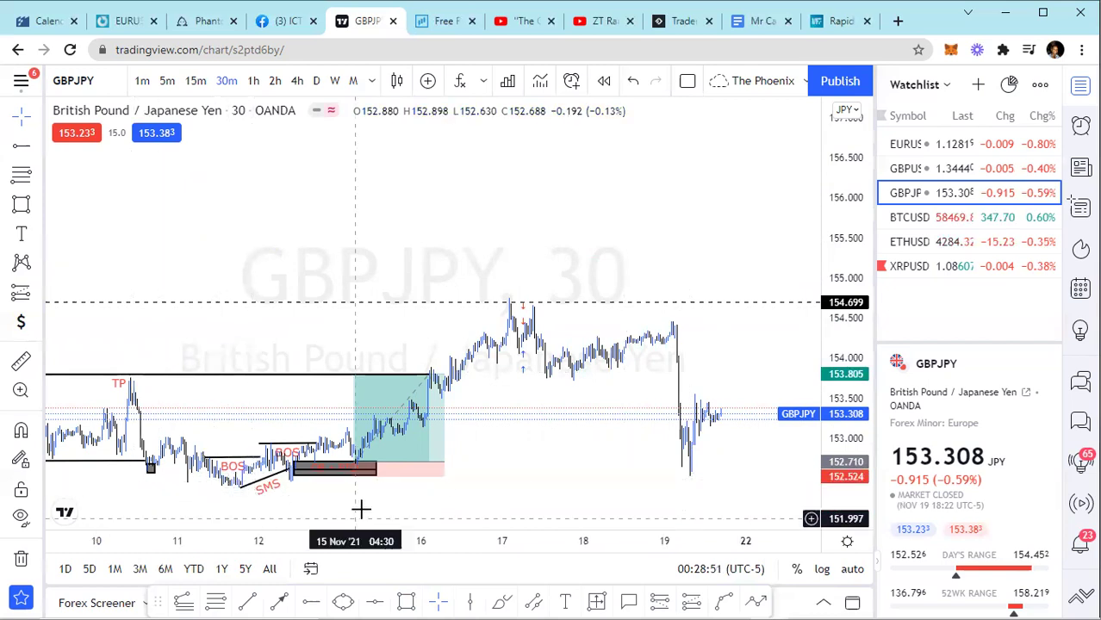
left_click(294, 478)
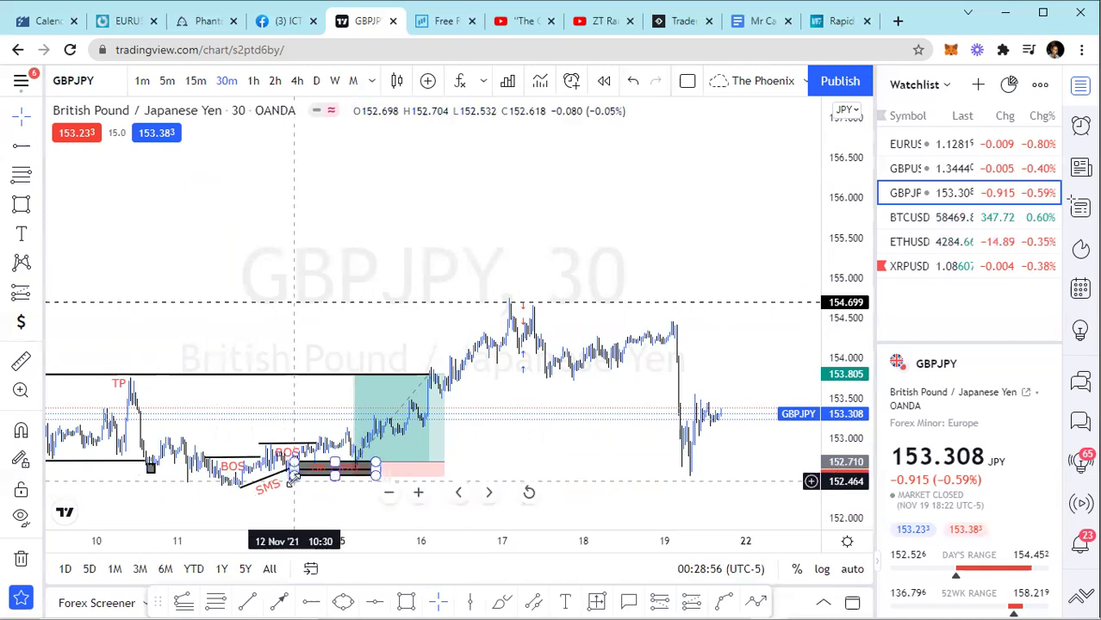
left_click(294, 487)
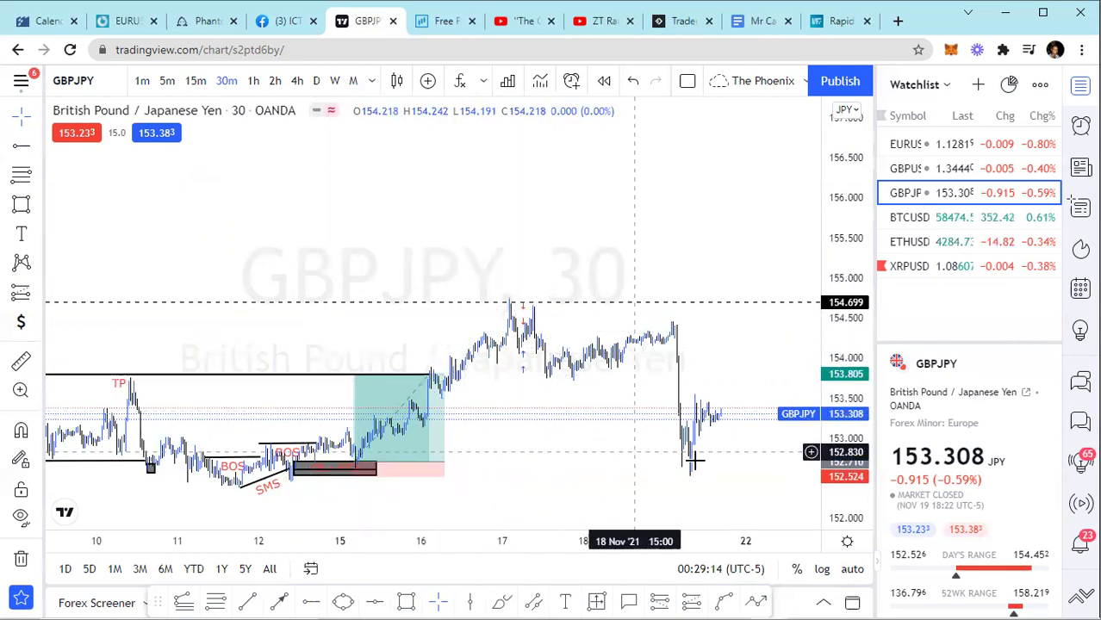
scroll(570, 397, "down", 5)
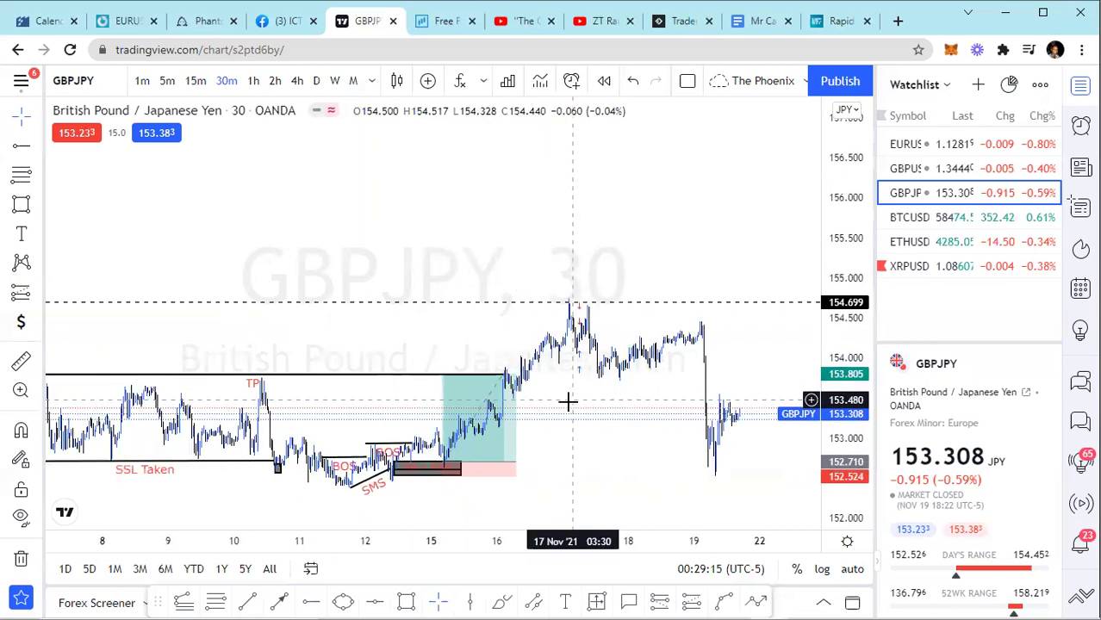
scroll(571, 410, "down", 2)
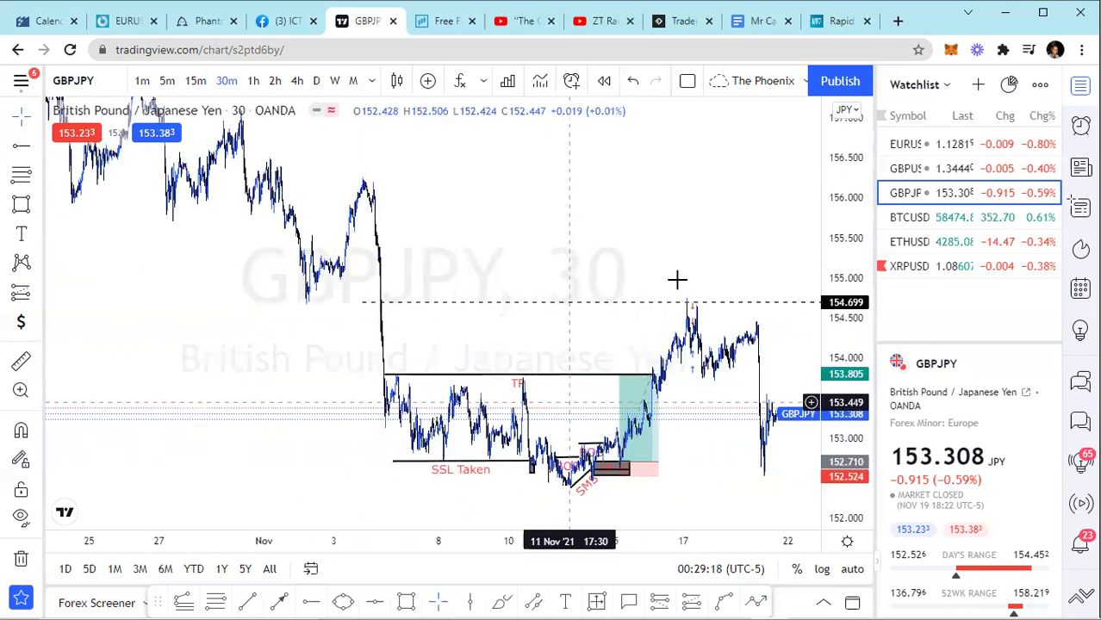
left_click_drag(510, 243, 369, 206)
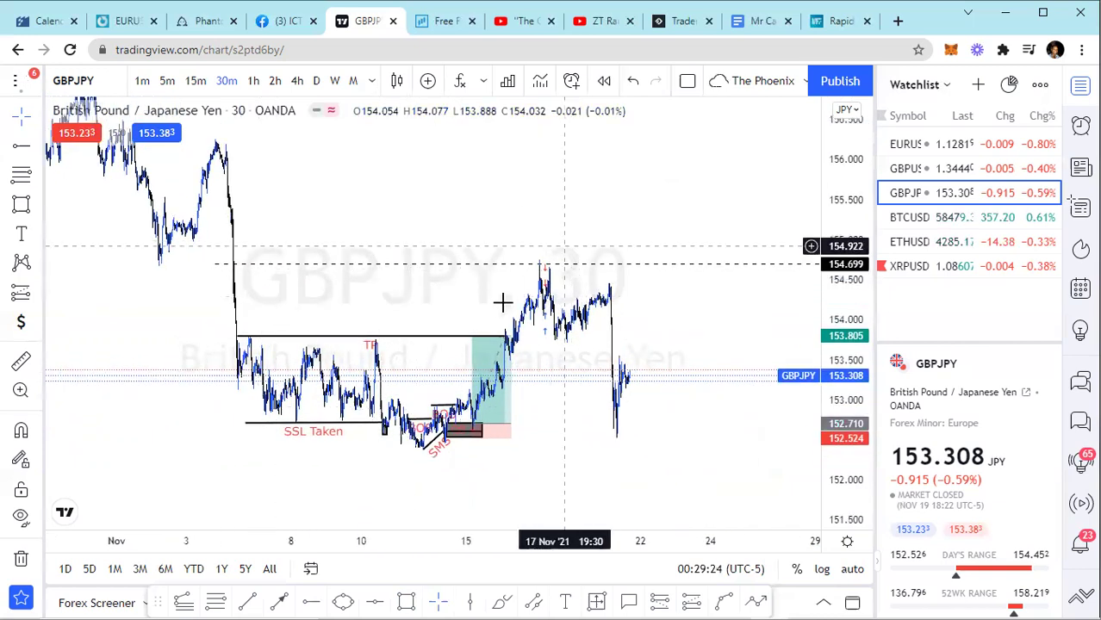
scroll(462, 293, "up", 3)
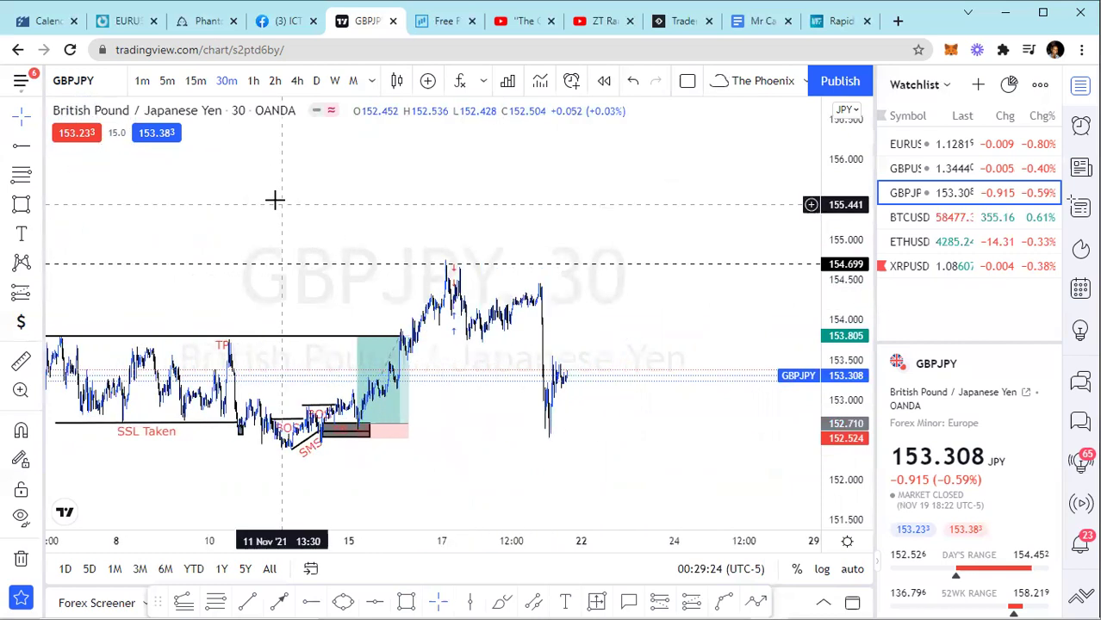
scroll(691, 236, "left", 5)
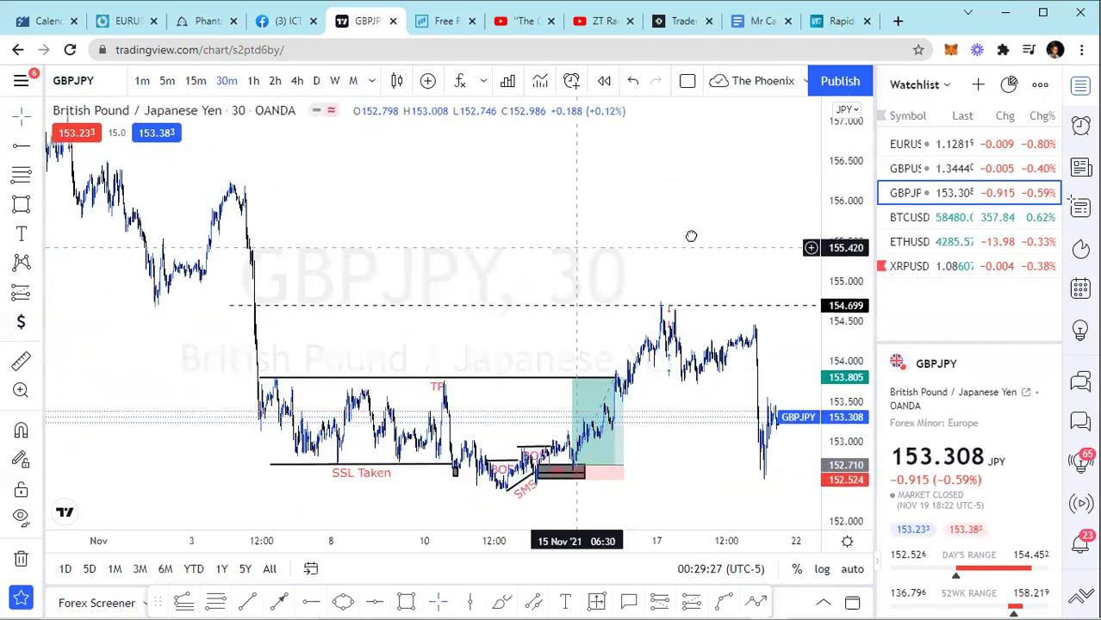
scroll(507, 230, "right", 5)
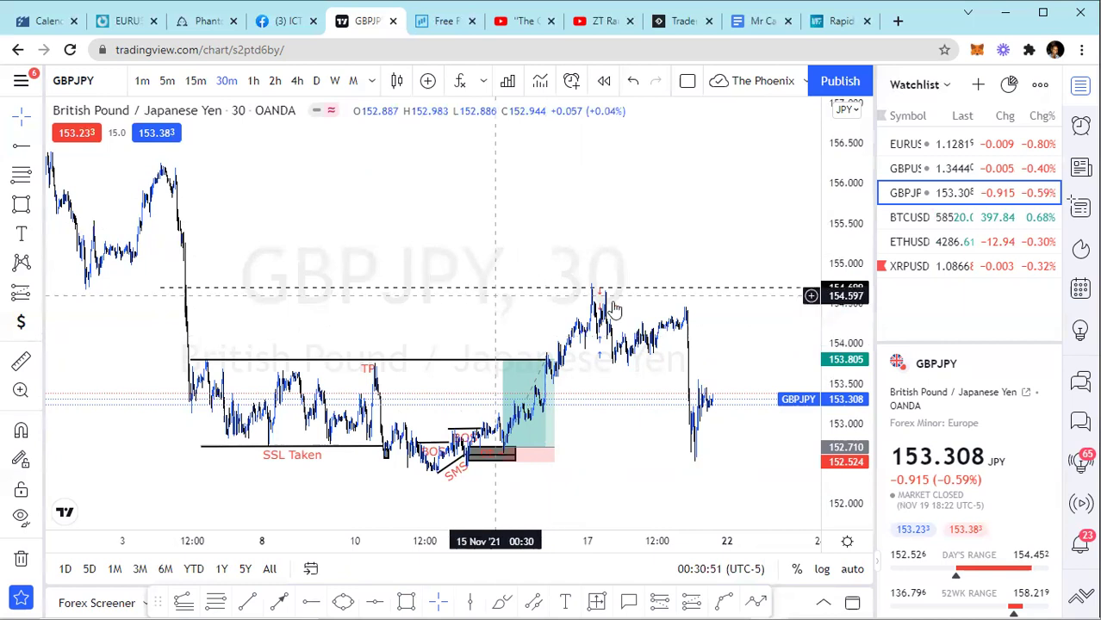
scroll(463, 262, "up", 1)
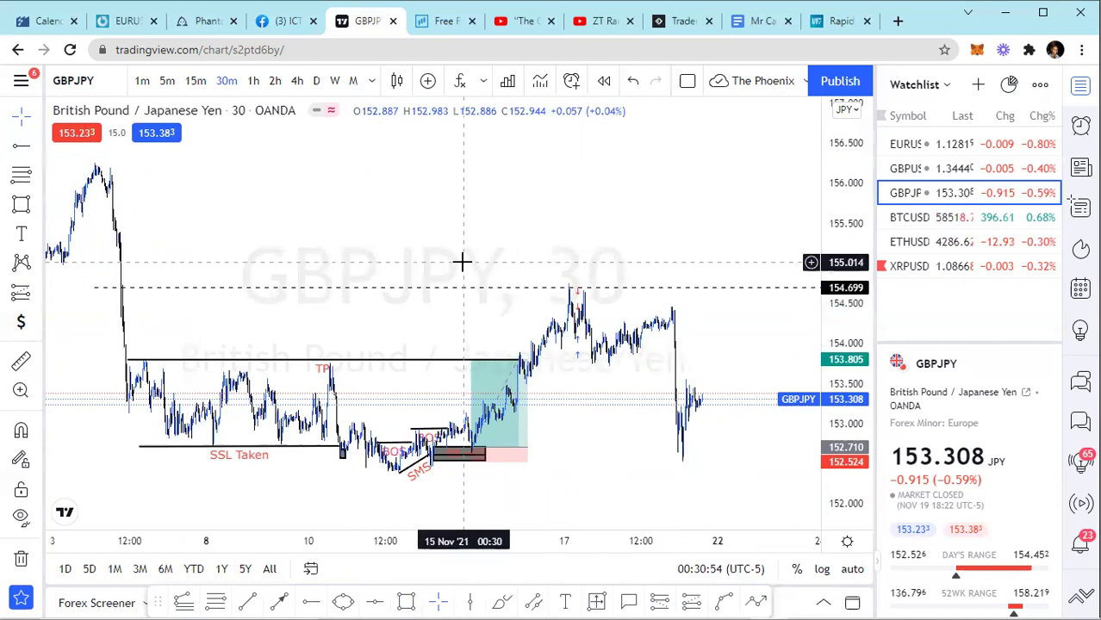
scroll(387, 255, "down", 1)
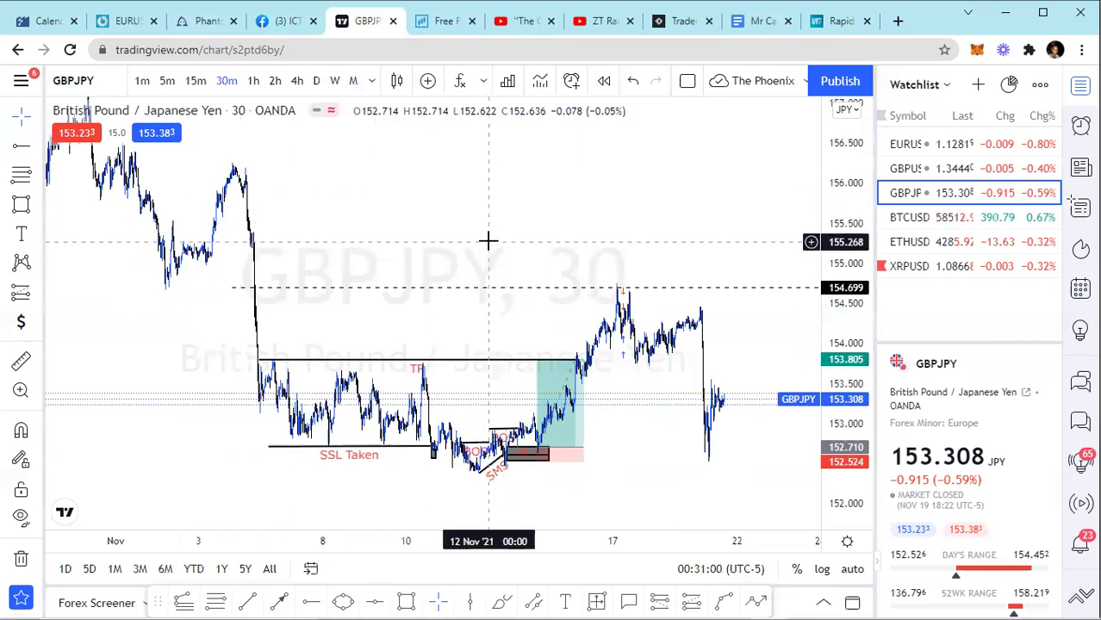
scroll(465, 245, "up", 1)
scroll(422, 248, "down", 2)
scroll(423, 249, "down", 2)
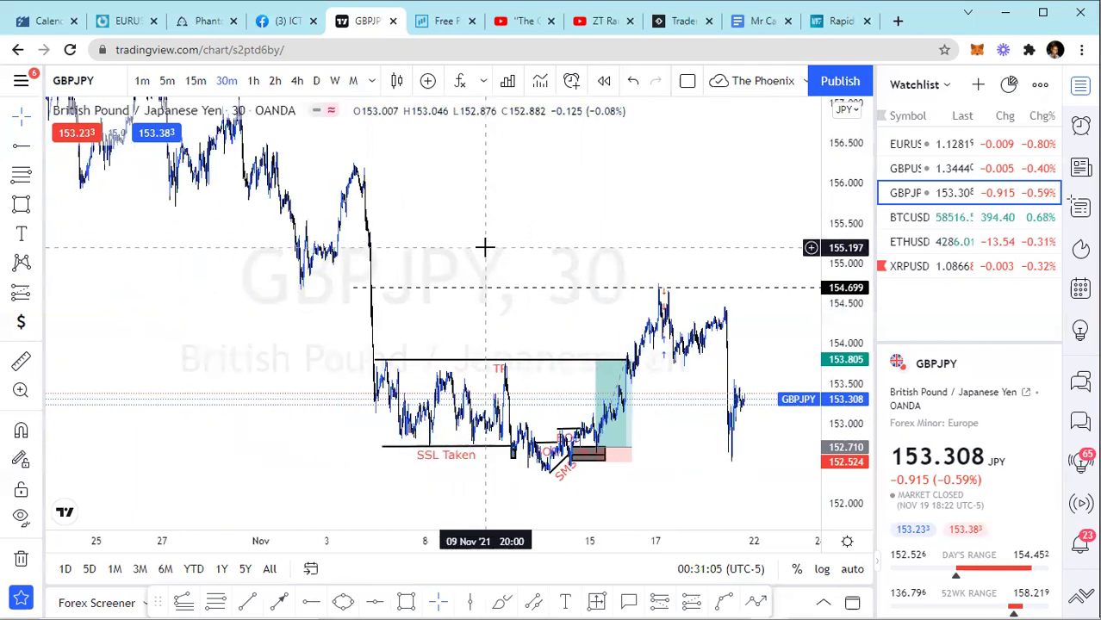